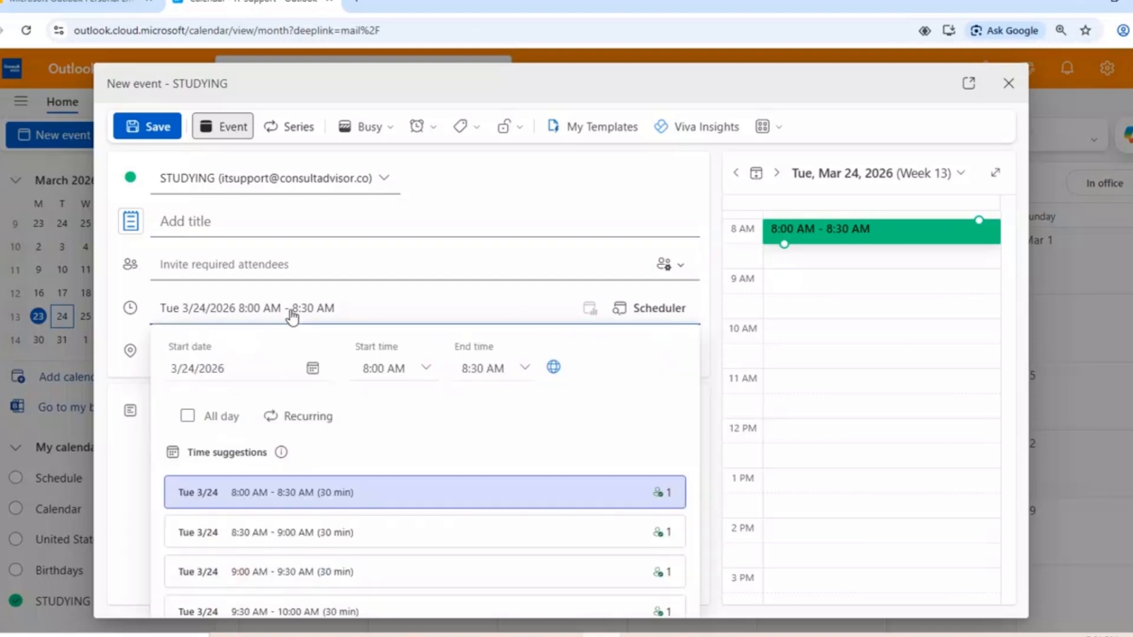
- Set the new STUDYING event's start time on 3/24/2026 to 11:30 AM
click(427, 371)
scroll(400, 478, down, 1)
scroll(403, 481, down, 3)
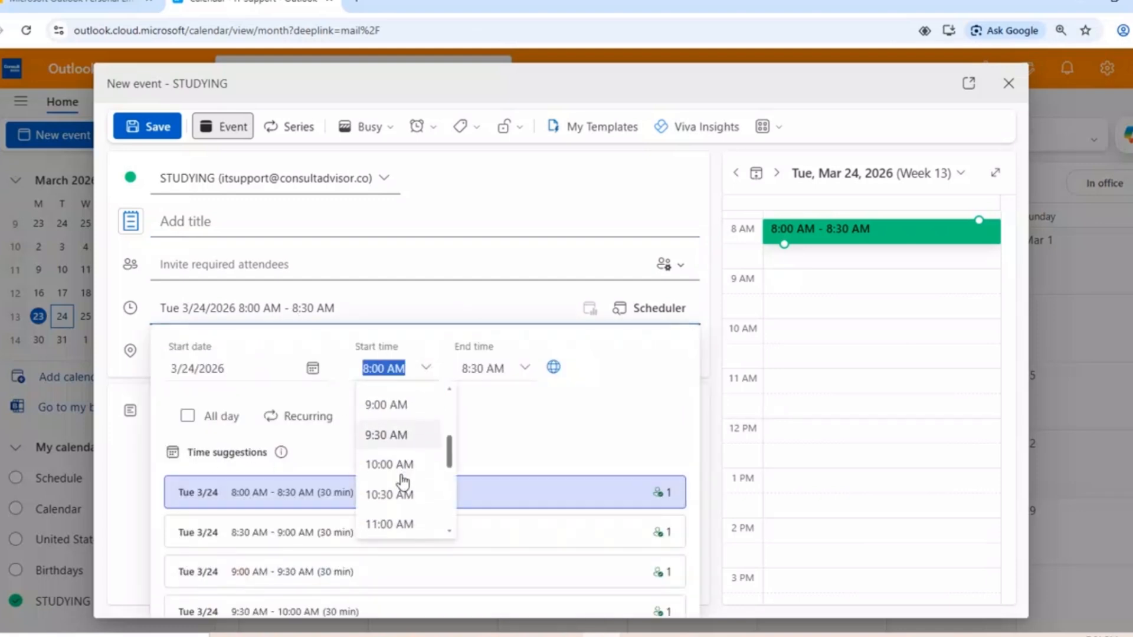
scroll(403, 481, down, 1)
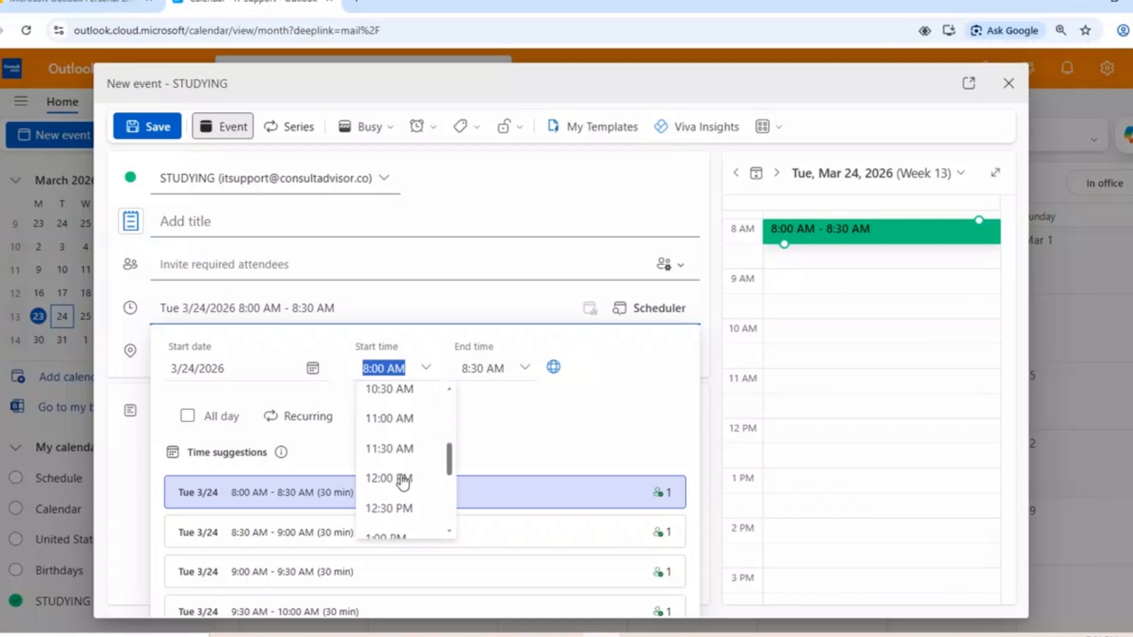
click(405, 450)
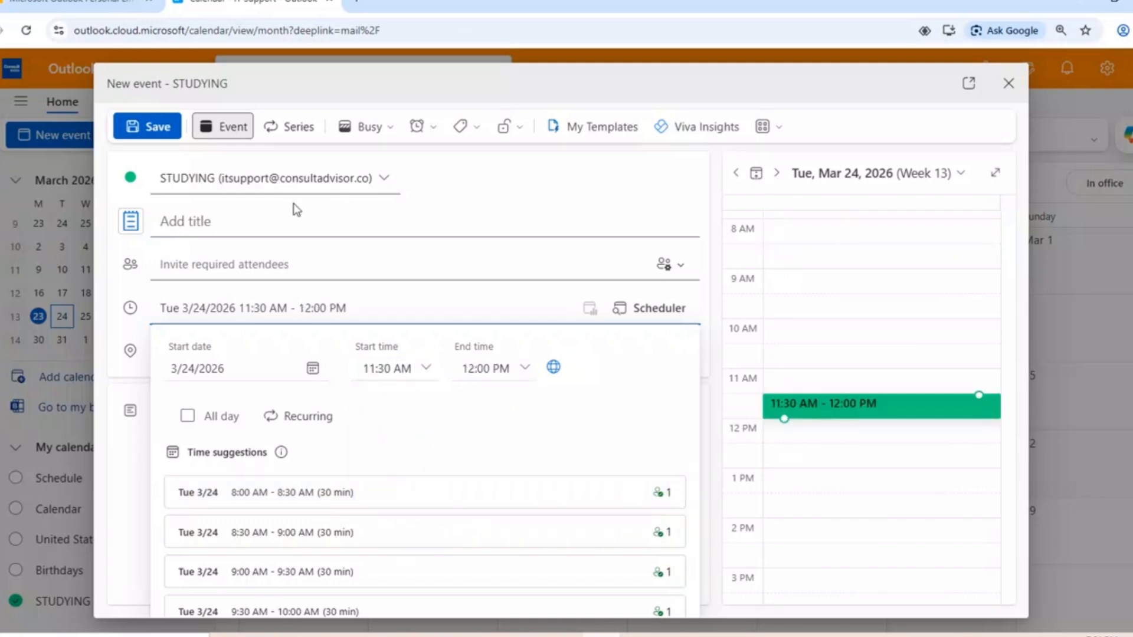
- Title the event "History Chapter 2" and invite the Student contact as a required attendee
click(357, 228)
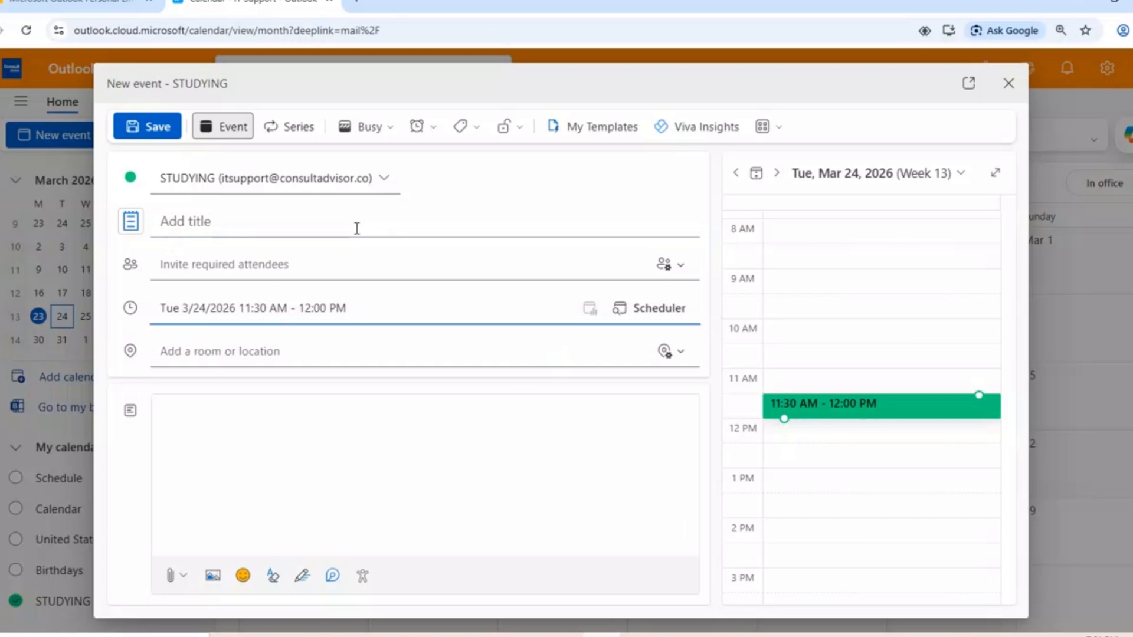
text(History Chapter 2)
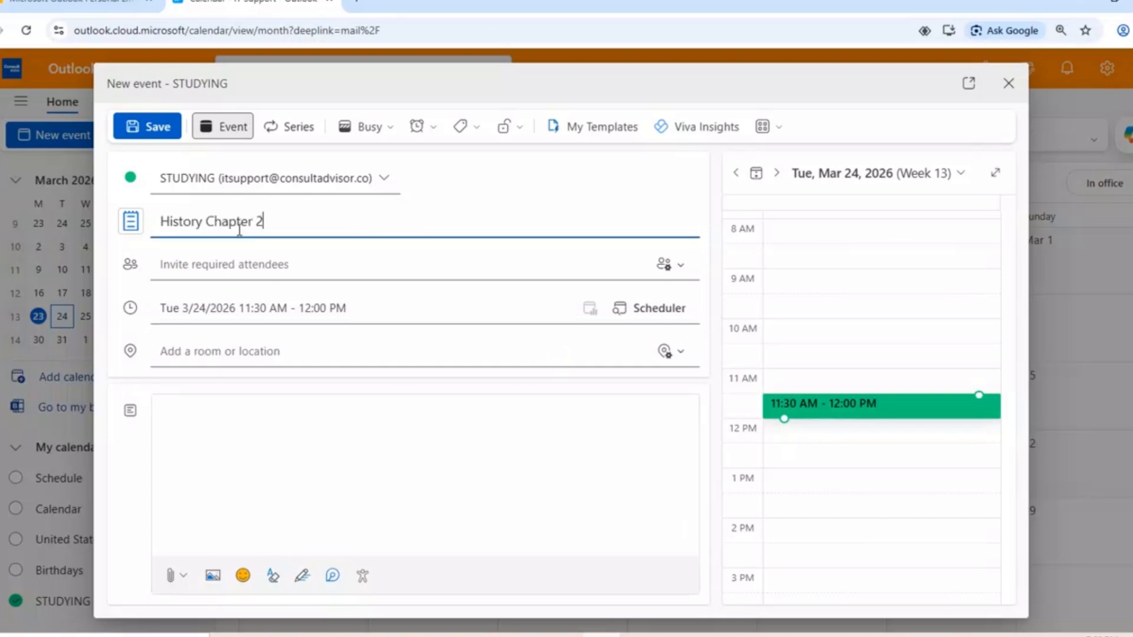
click(200, 264)
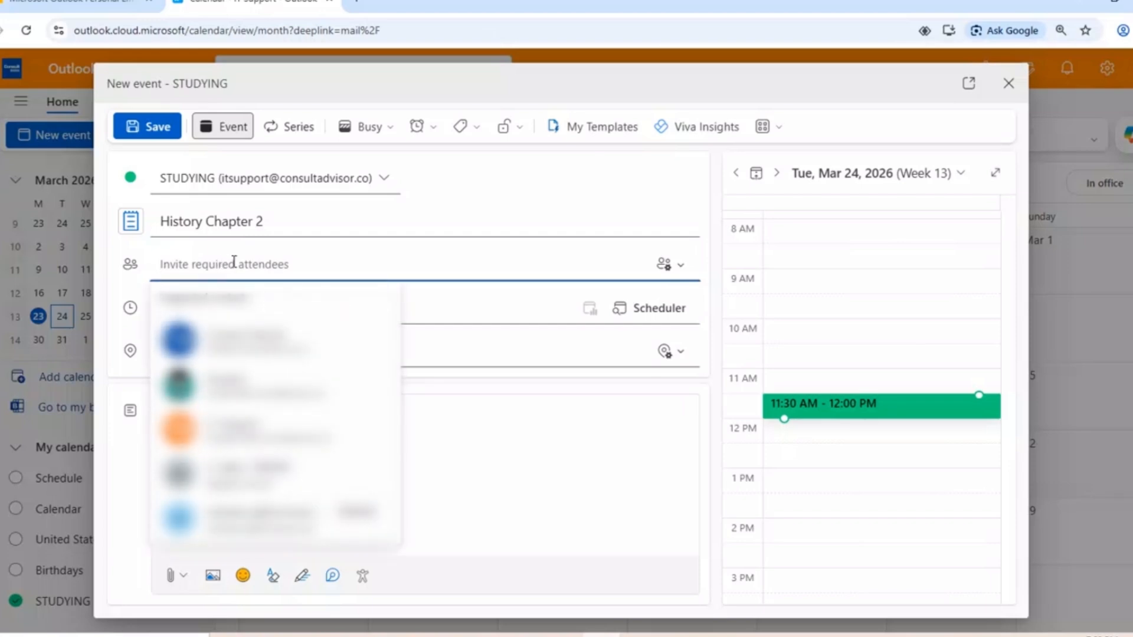
text(studen)
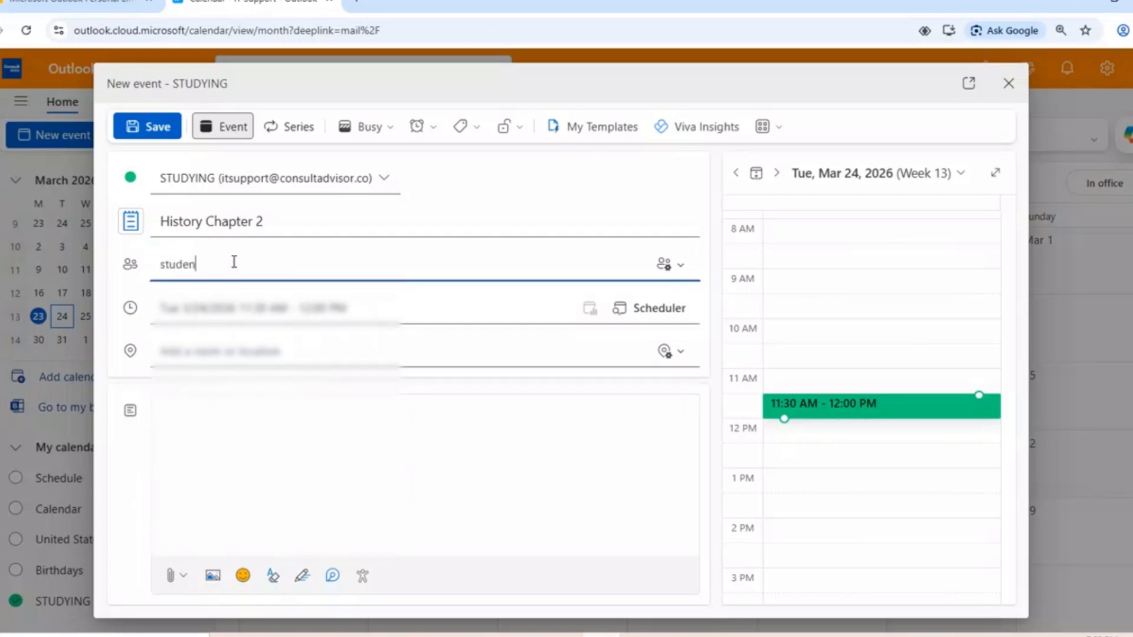
click(264, 303)
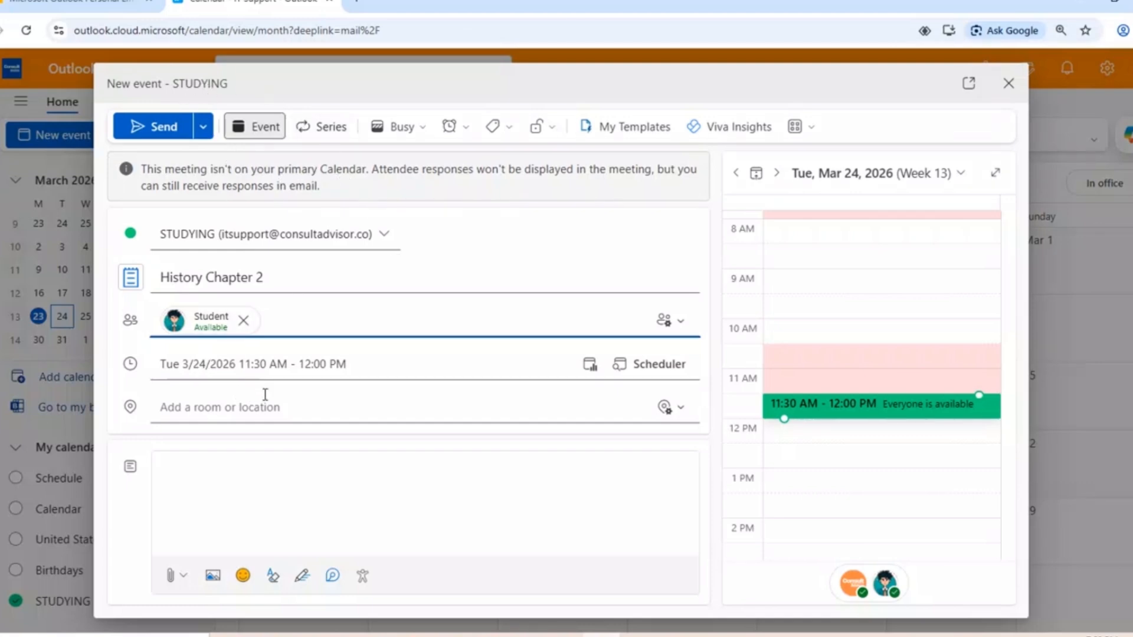
- Set the event's location to "Online" and enter the description "History Chapter 1 - parts 4 and 5..."
click(238, 408)
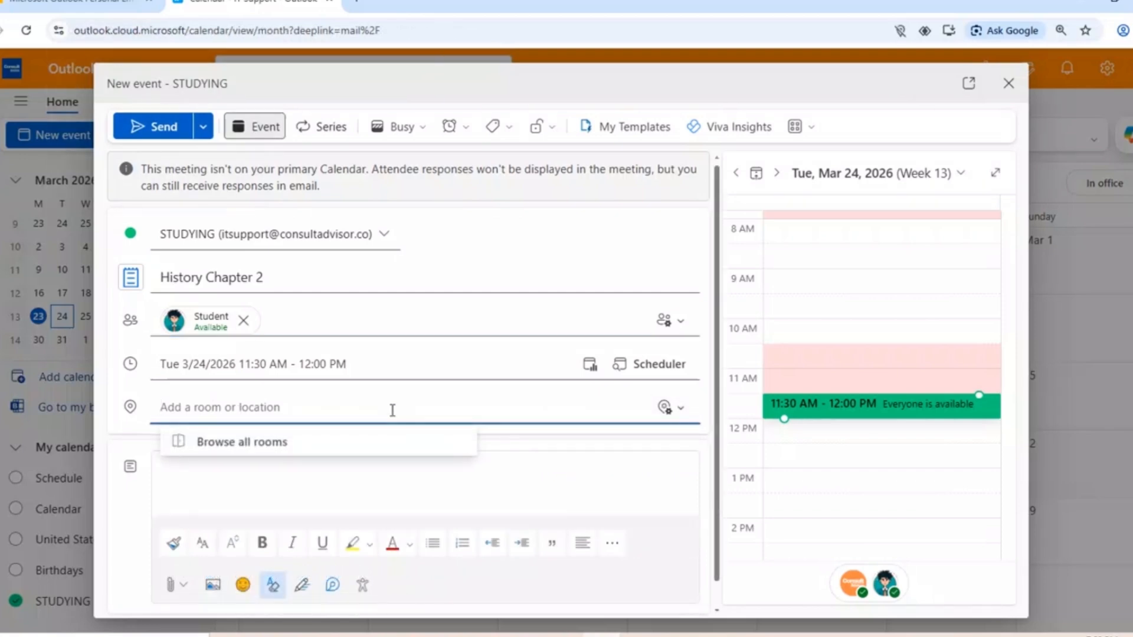
text(Online)
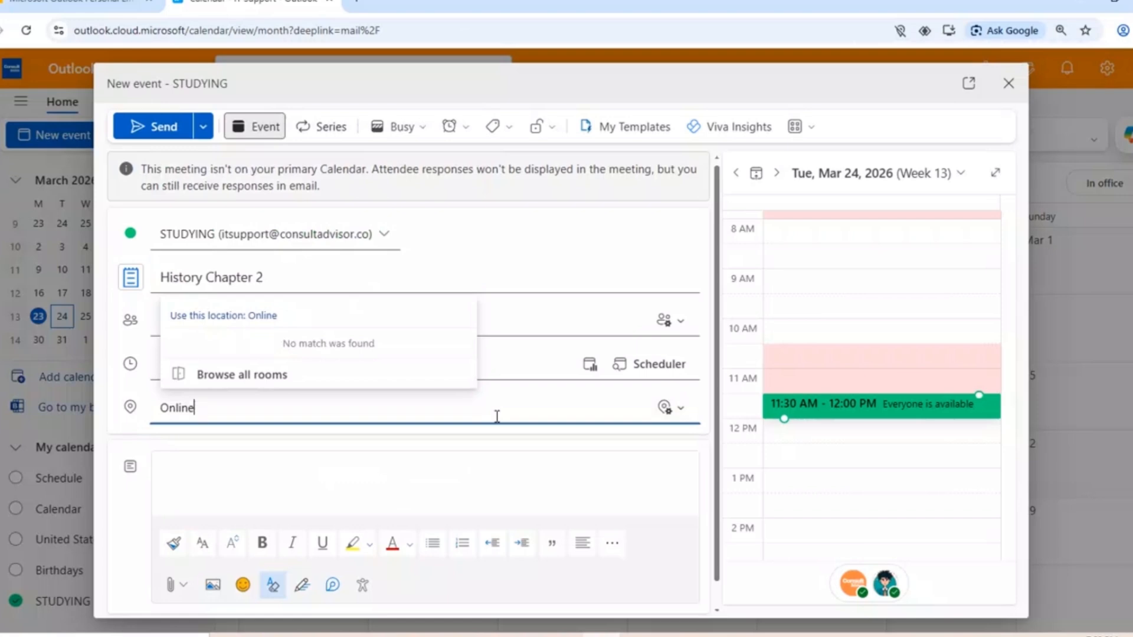
click(554, 427)
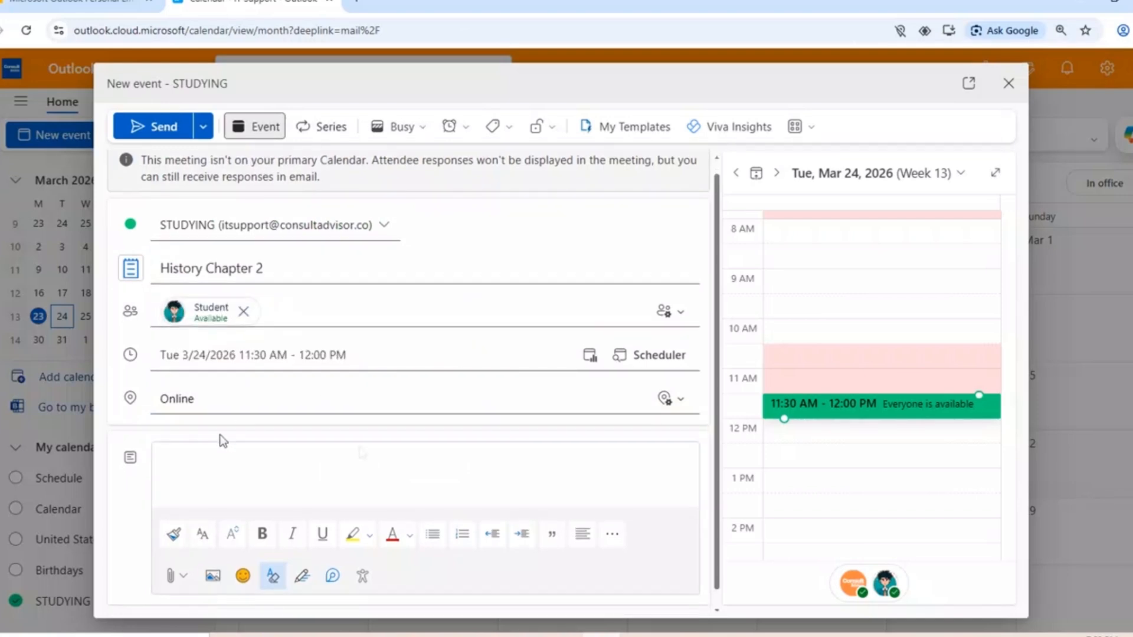
click(230, 473)
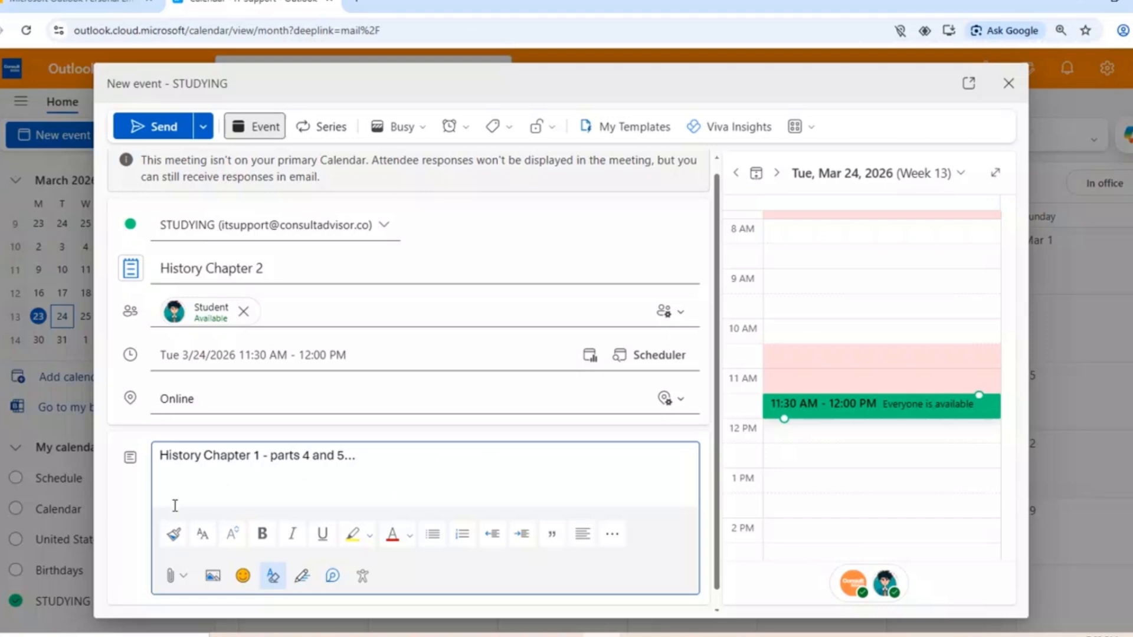
click(179, 580)
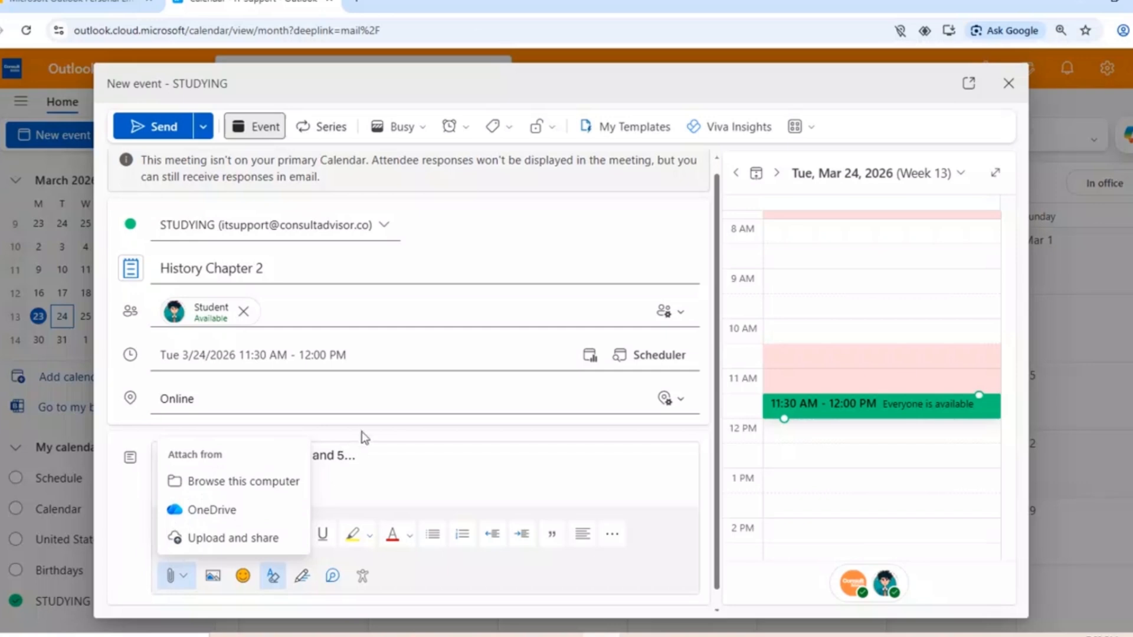
click(366, 406)
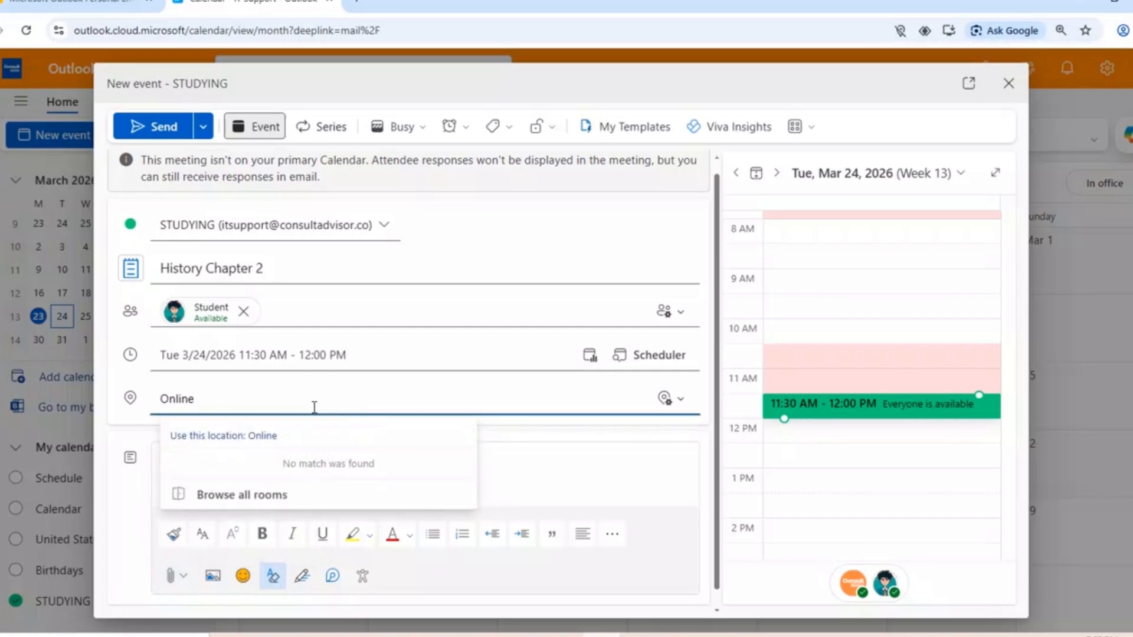
click(504, 483)
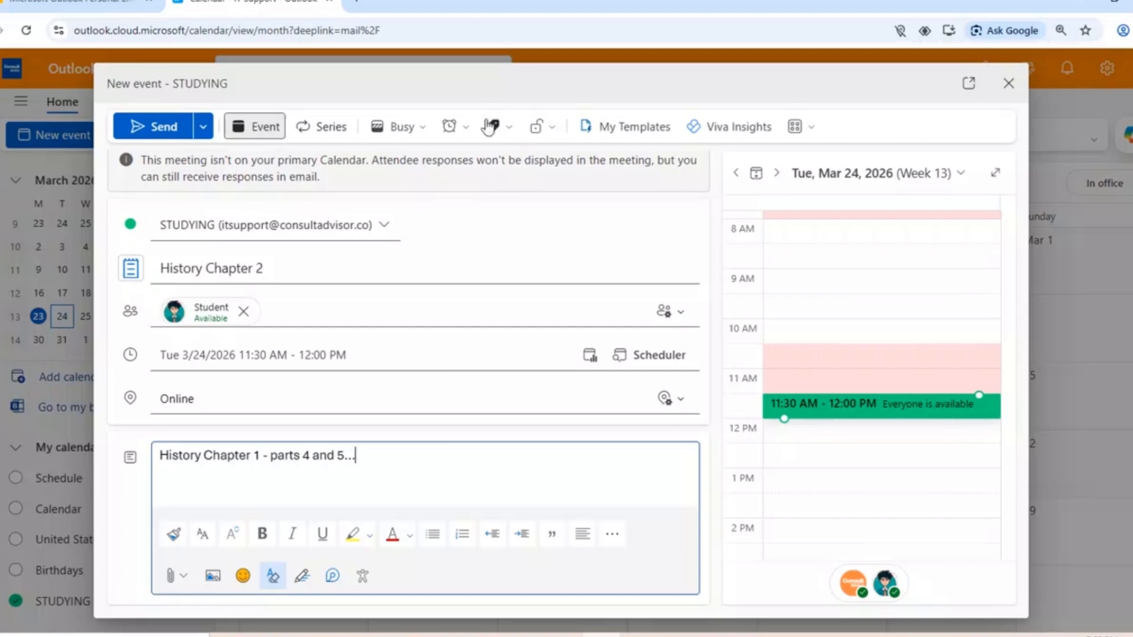
- Keep the event's availability status as Busy and set its reminder to 1 hour before
click(424, 127)
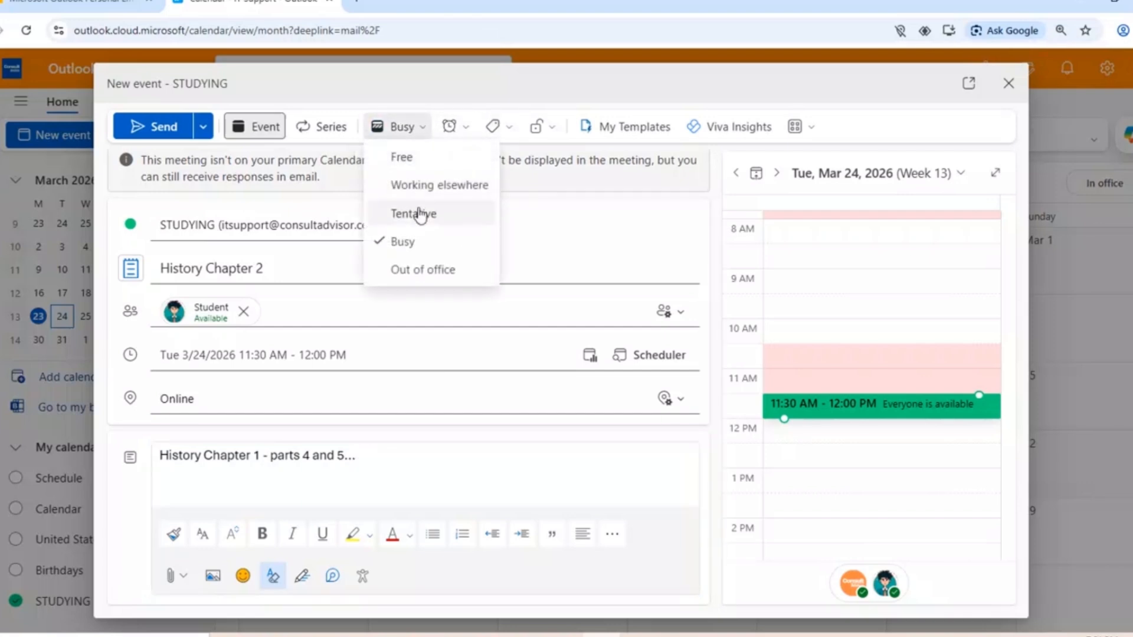
click(419, 242)
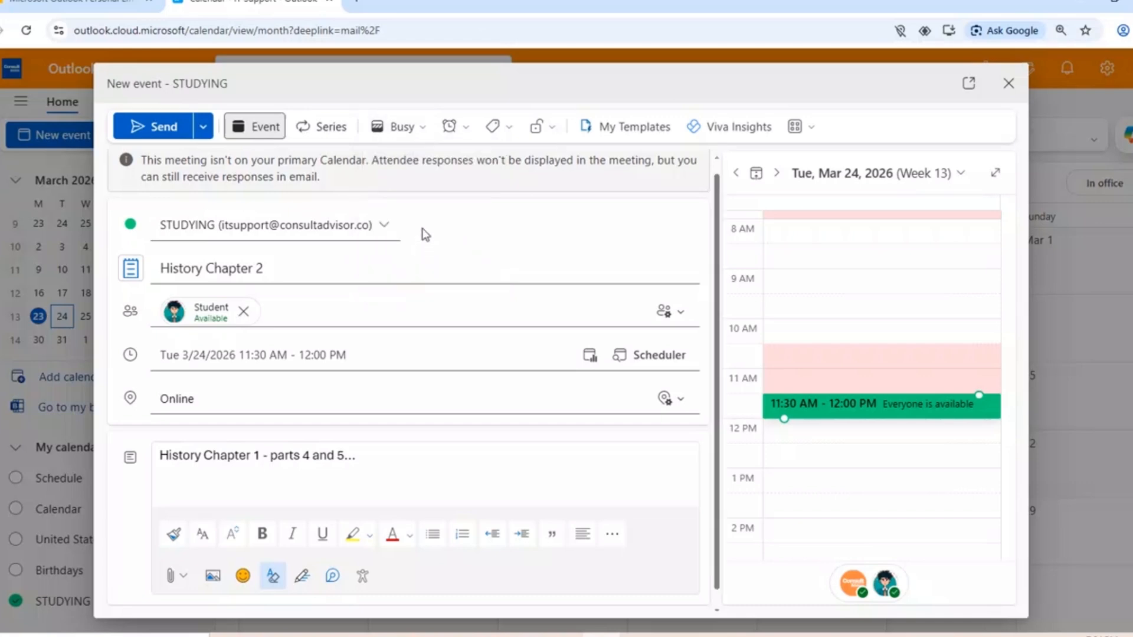
click(465, 131)
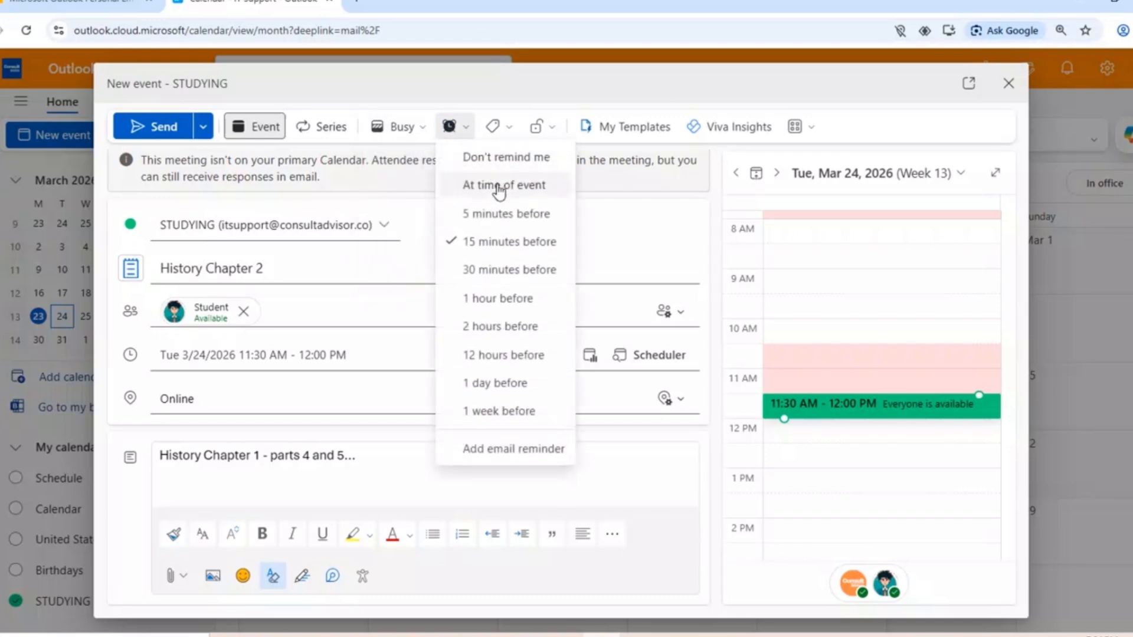
click(485, 299)
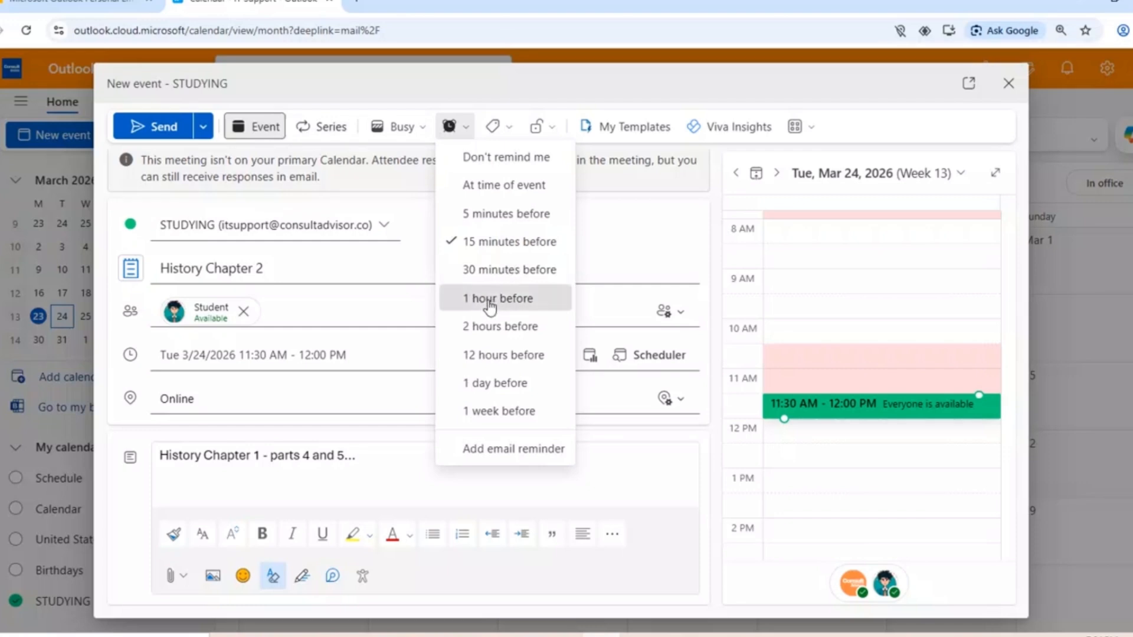
- Assign the Green category to the History Chapter 2 event and mark it as private
click(512, 129)
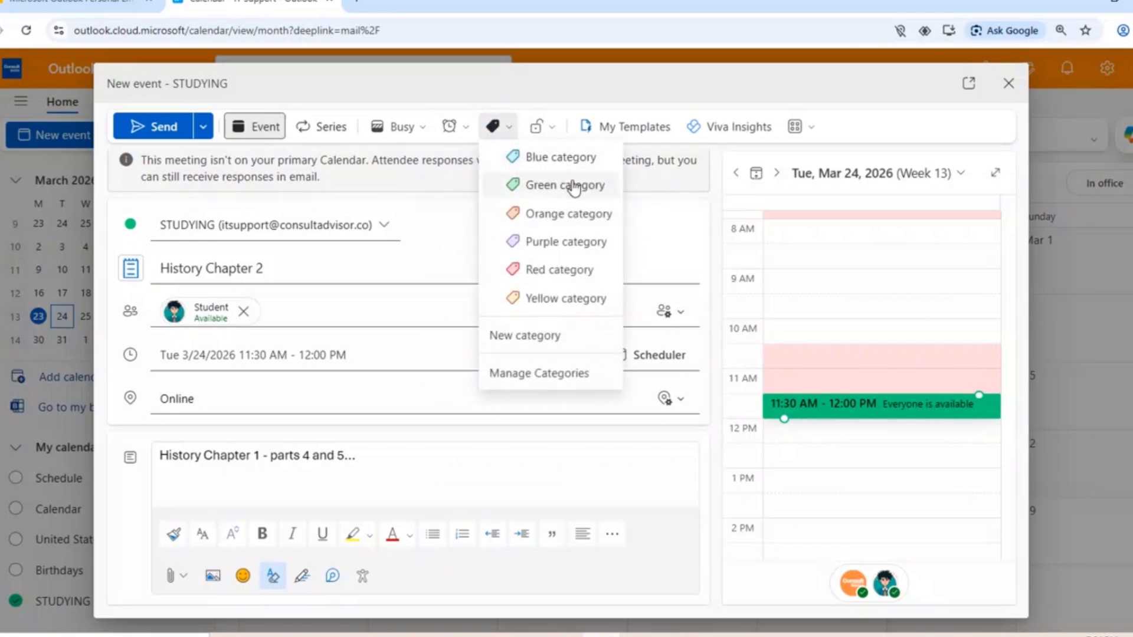
click(556, 193)
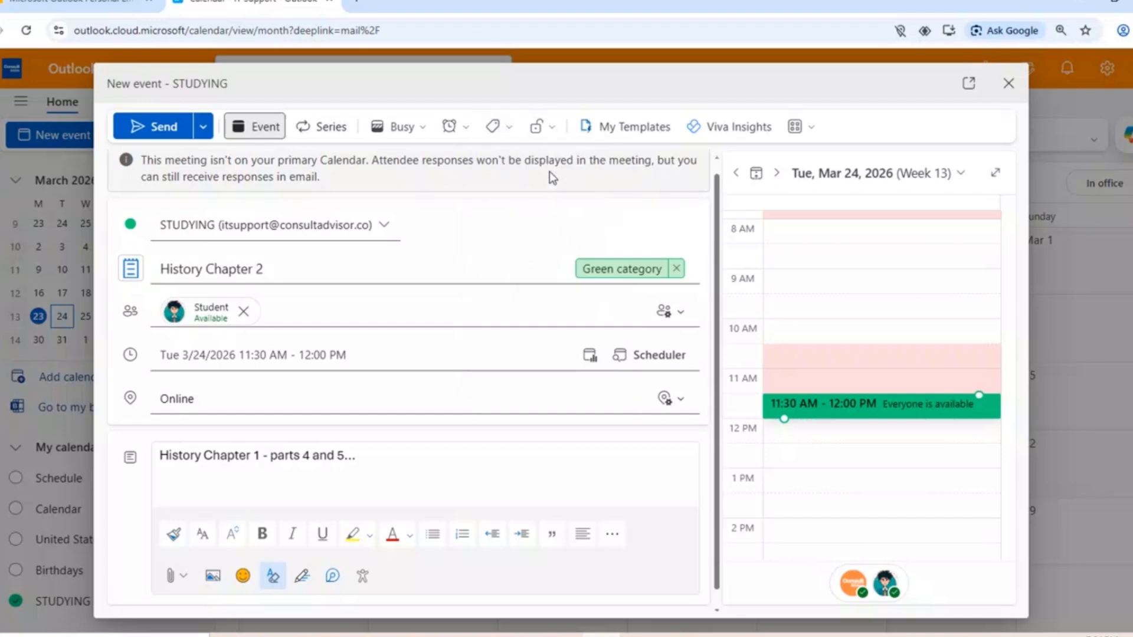
click(549, 127)
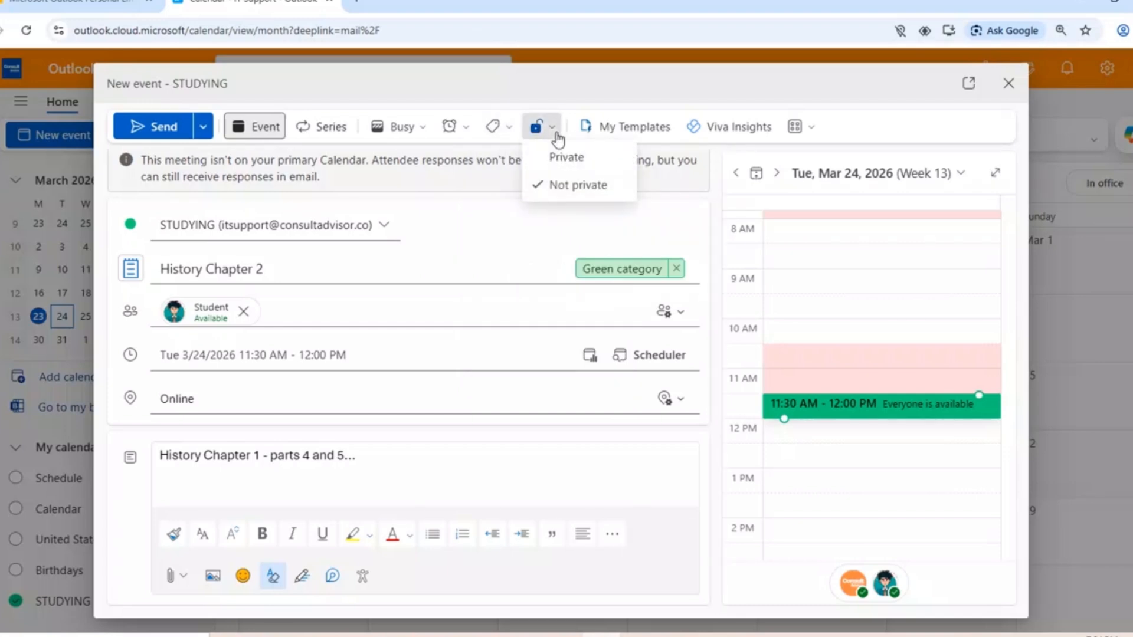
click(555, 131)
click(558, 139)
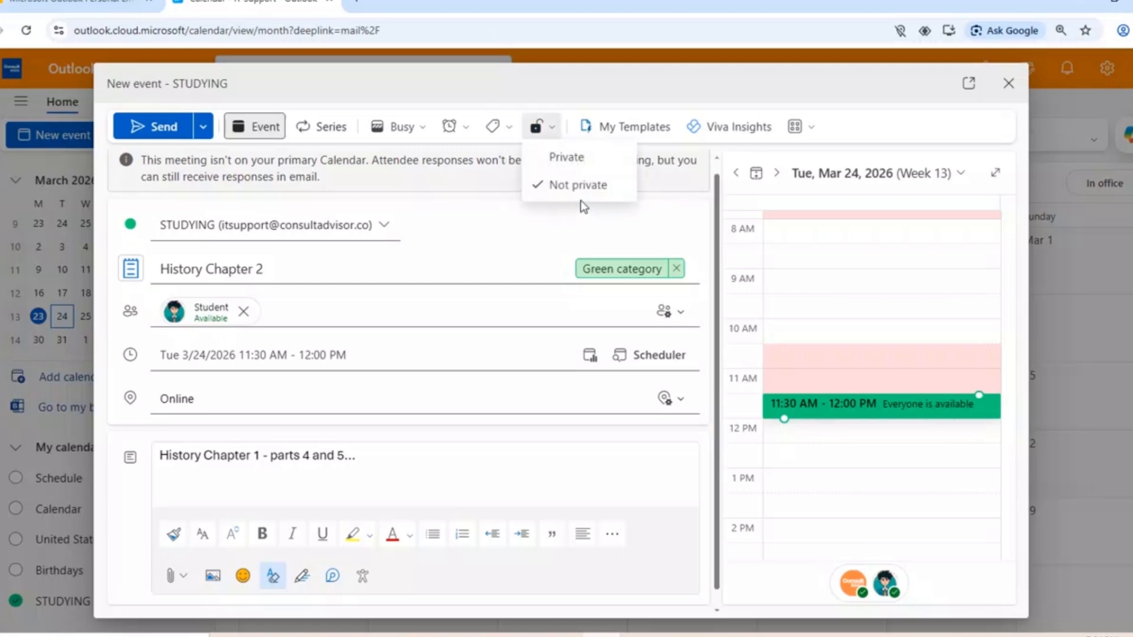
click(568, 158)
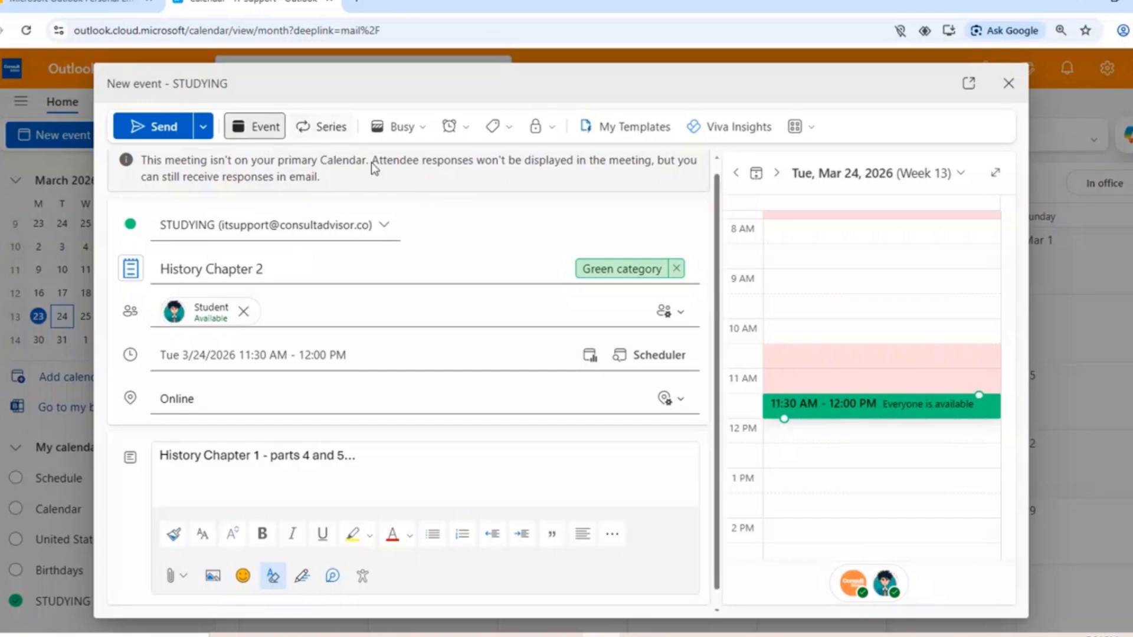
- Pop the History Chapter 2 event out into a separate window and send the invitation from there
click(203, 126)
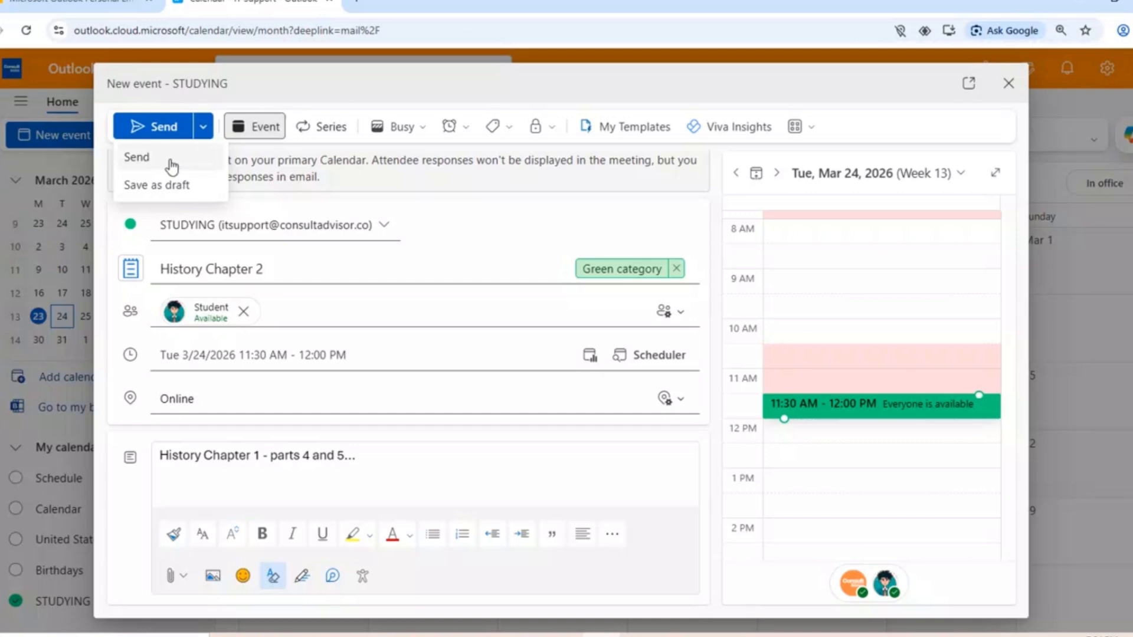
click(445, 264)
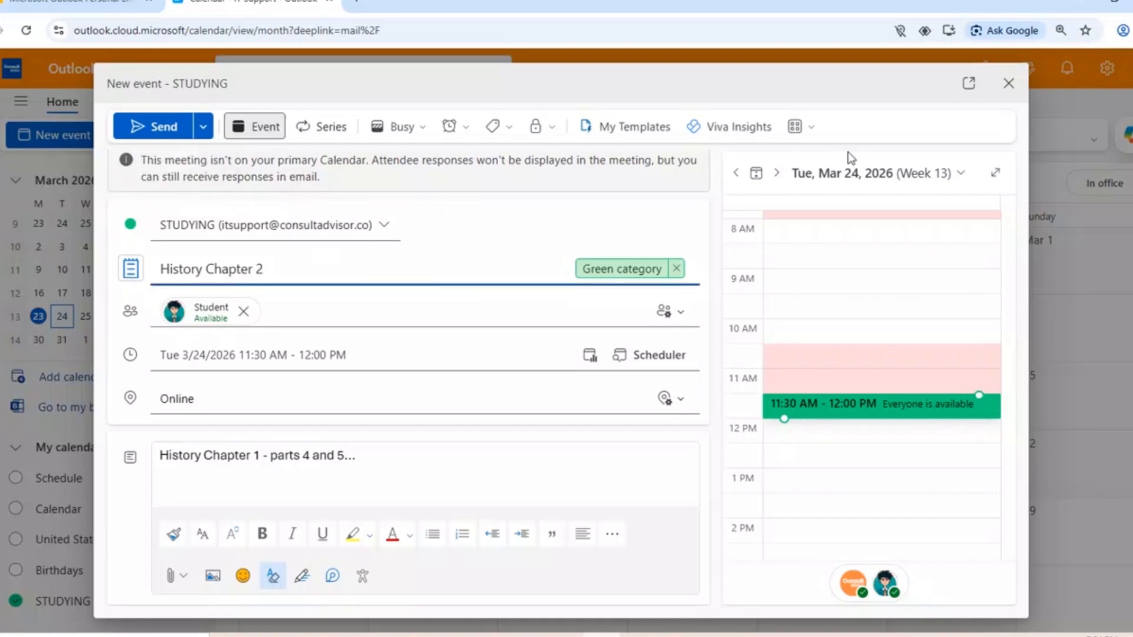
click(968, 84)
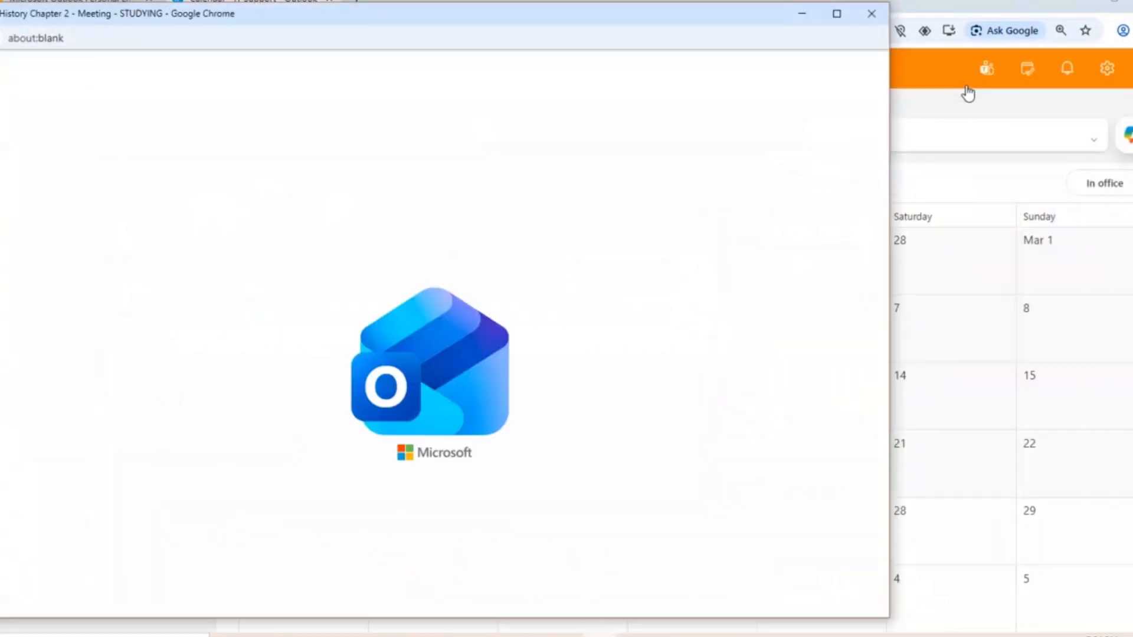
mouse_move(705, 17)
mouse_down()
mouse_move(770, 359)
mouse_move(815, 111)
mouse_move(720, 27)
mouse_up()
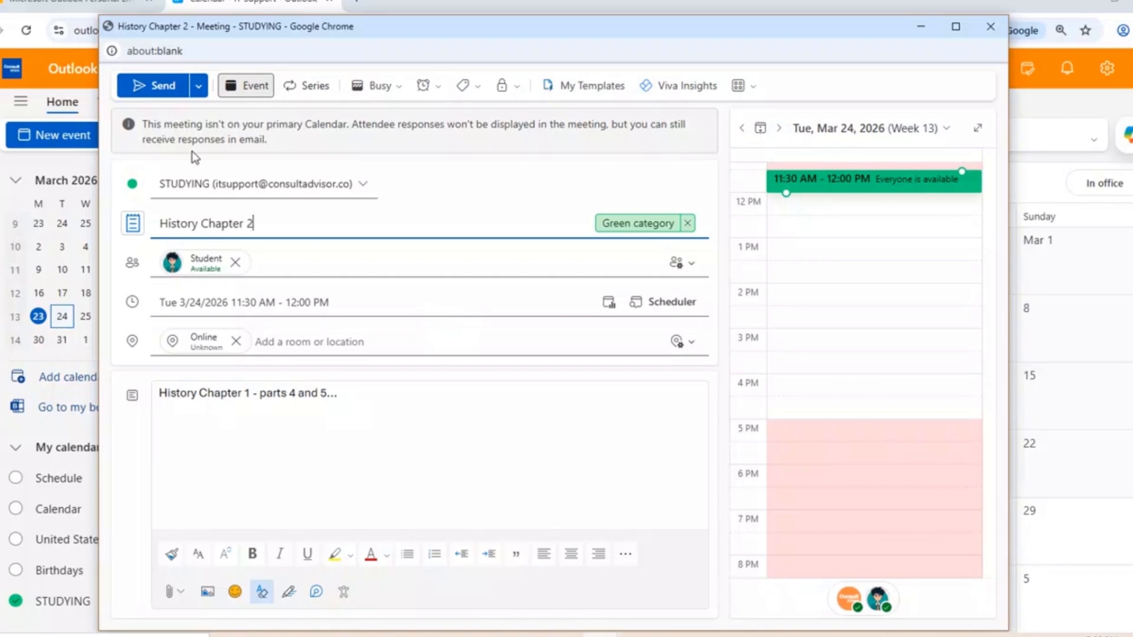
click(154, 89)
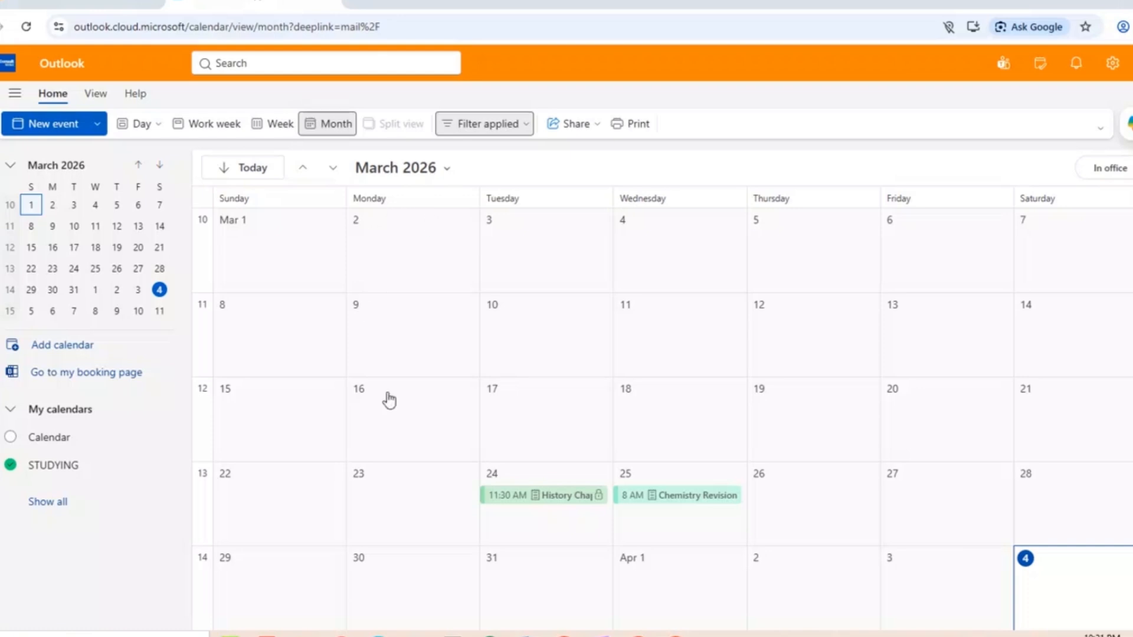
- Start a new event on Monday, April 6, 2026 in the STUDYING calendar
click(334, 169)
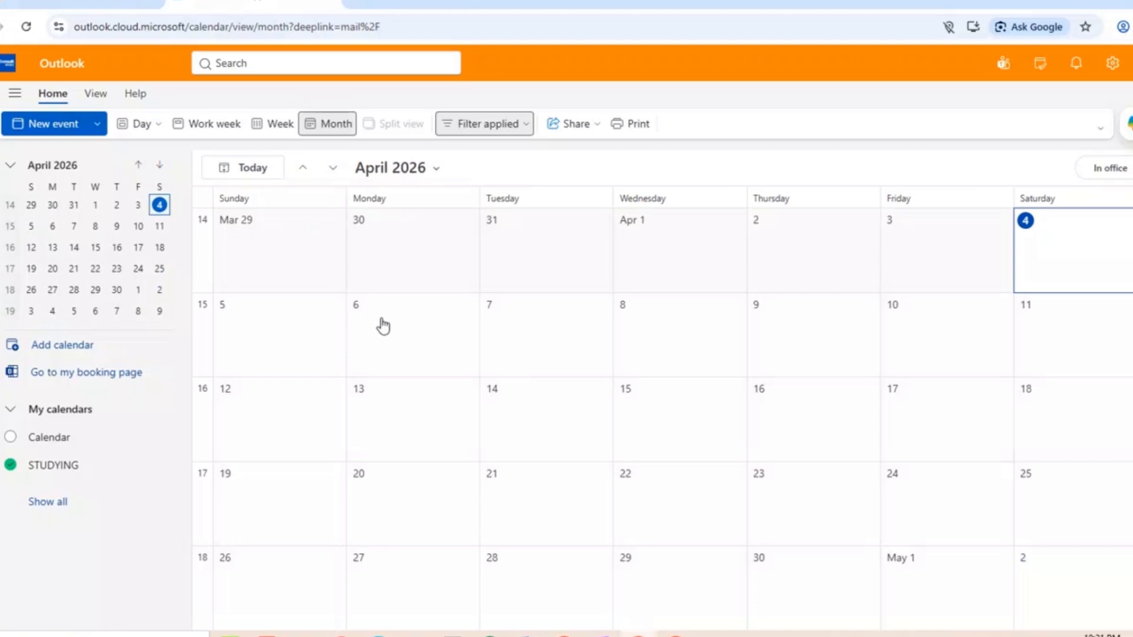
click(414, 319)
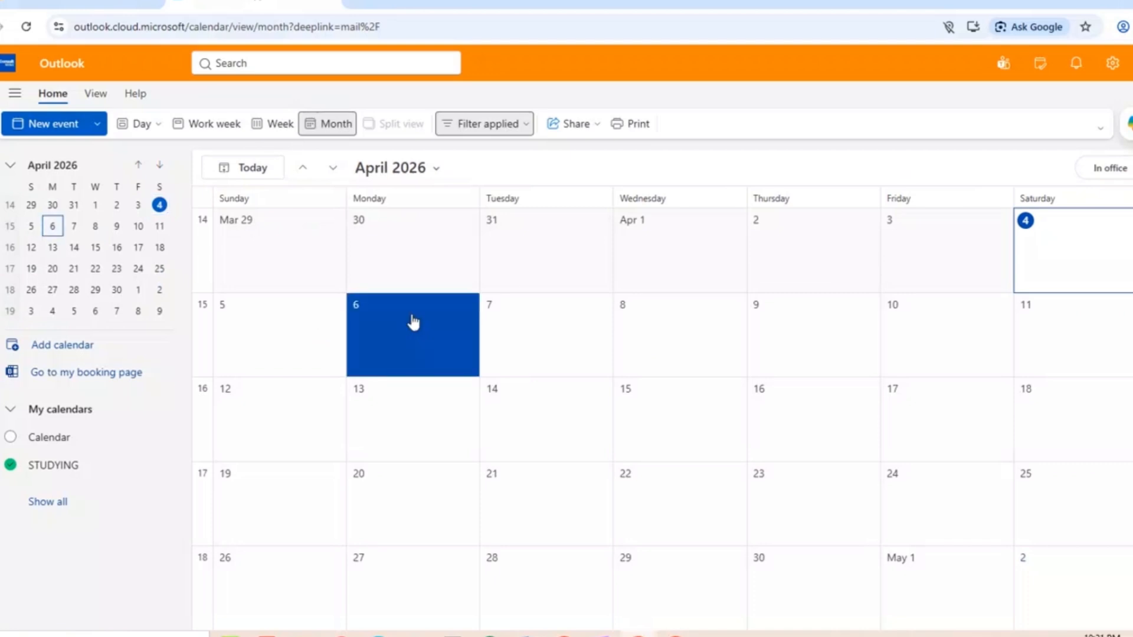
click(69, 130)
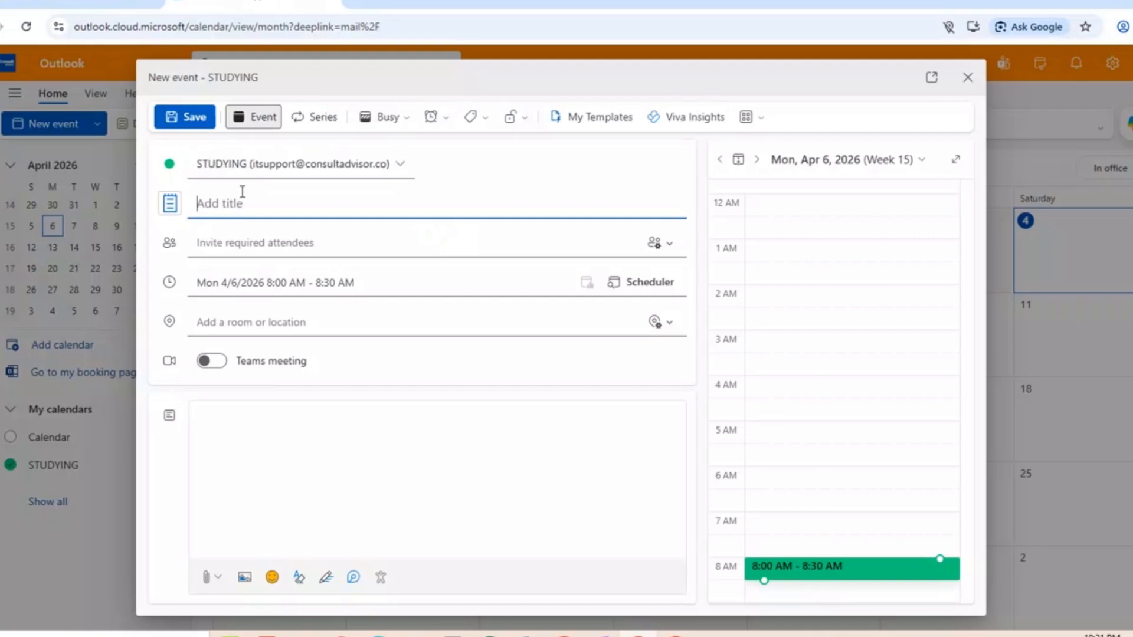
- Set the April 6 event to start at 9:00 AM and end at 10:00 AM
click(204, 290)
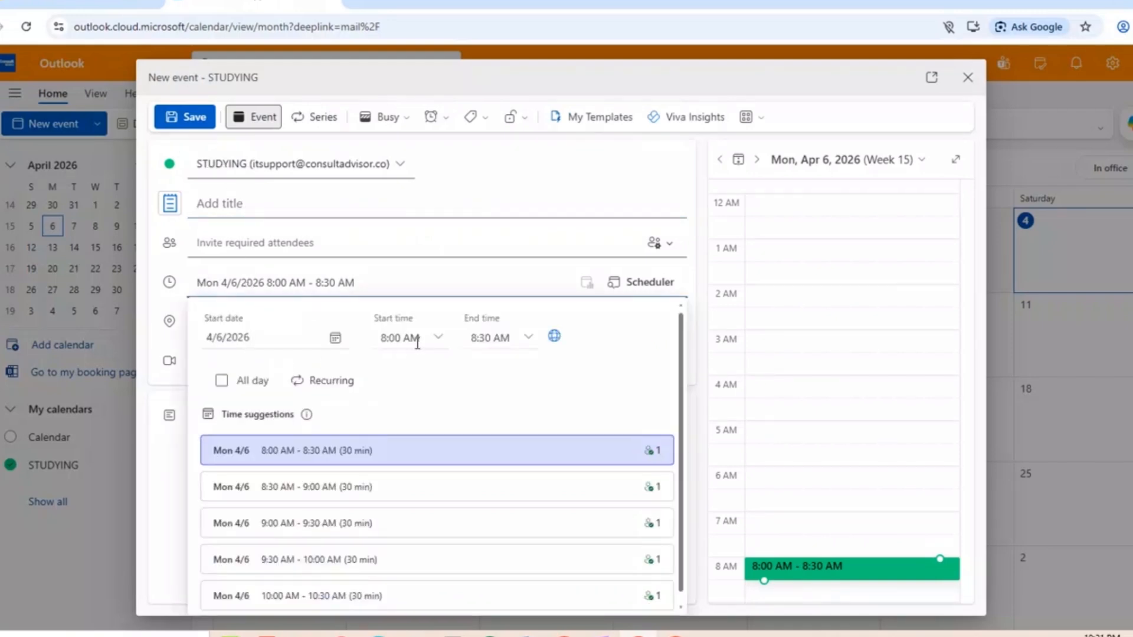
click(435, 337)
click(435, 418)
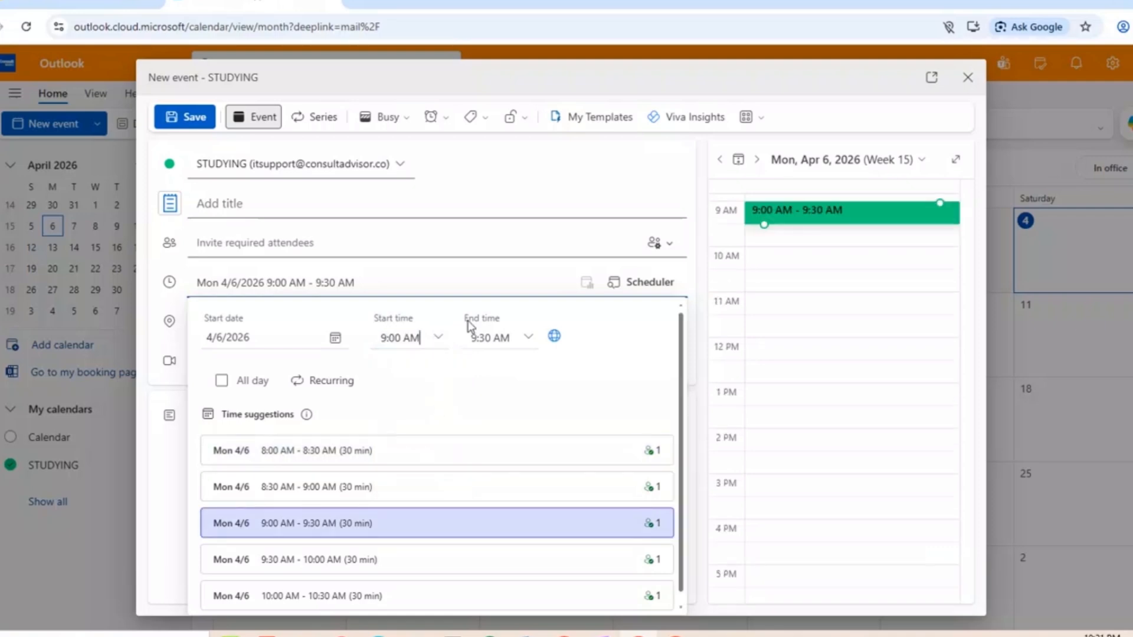
click(524, 337)
click(523, 390)
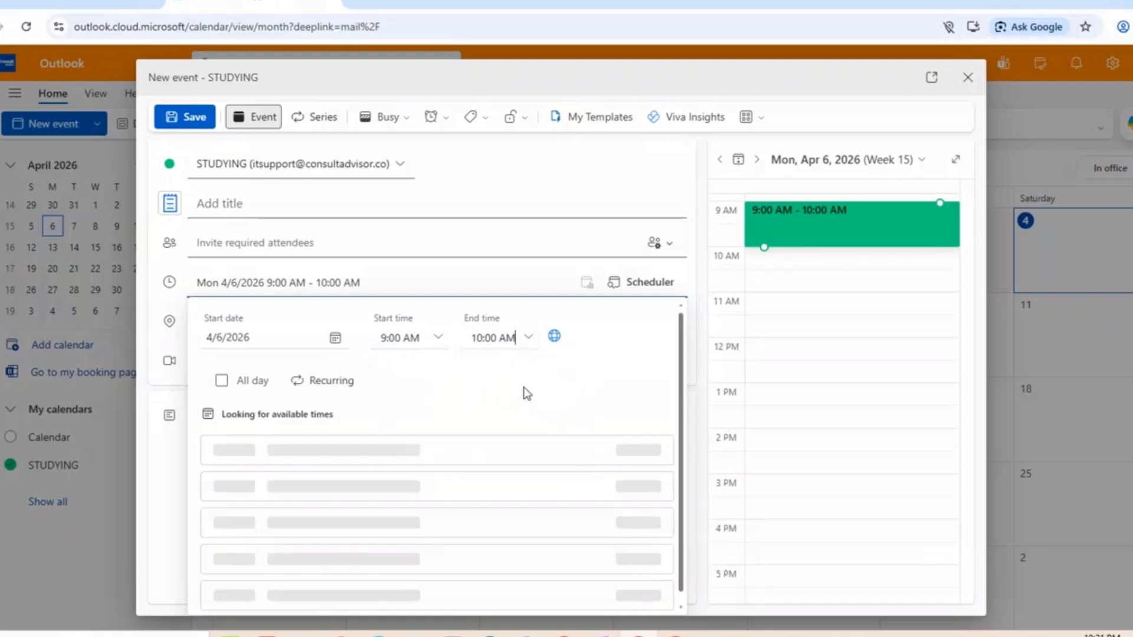
- Make the April 6 event recur weekly on Monday, Tuesday, Wednesday, Thursday and Friday
click(327, 389)
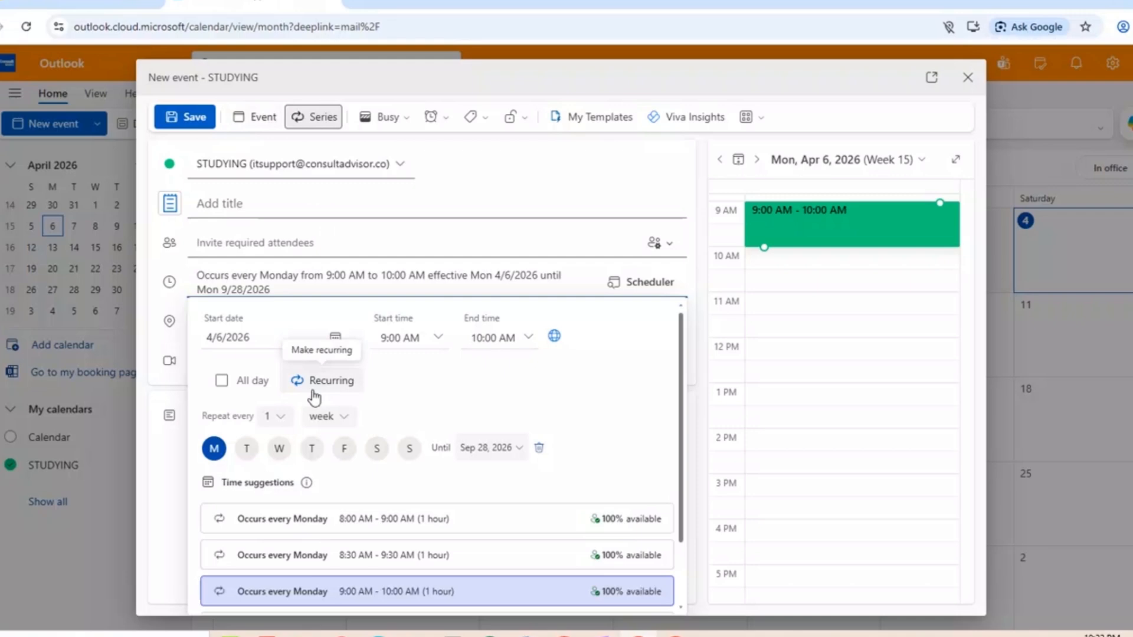
click(313, 393)
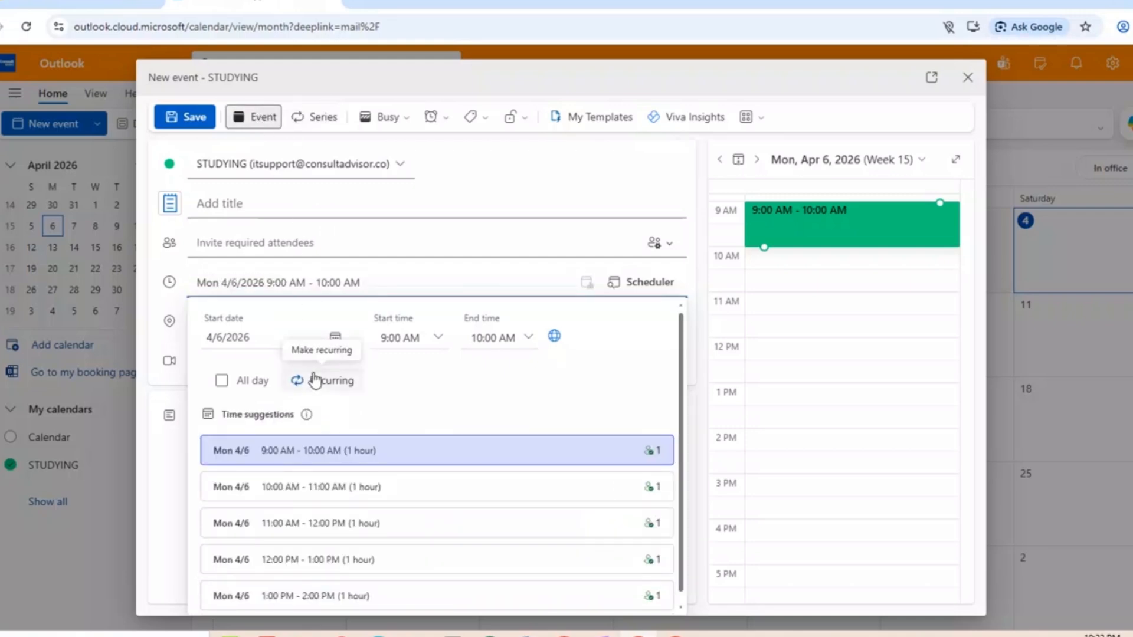
click(316, 381)
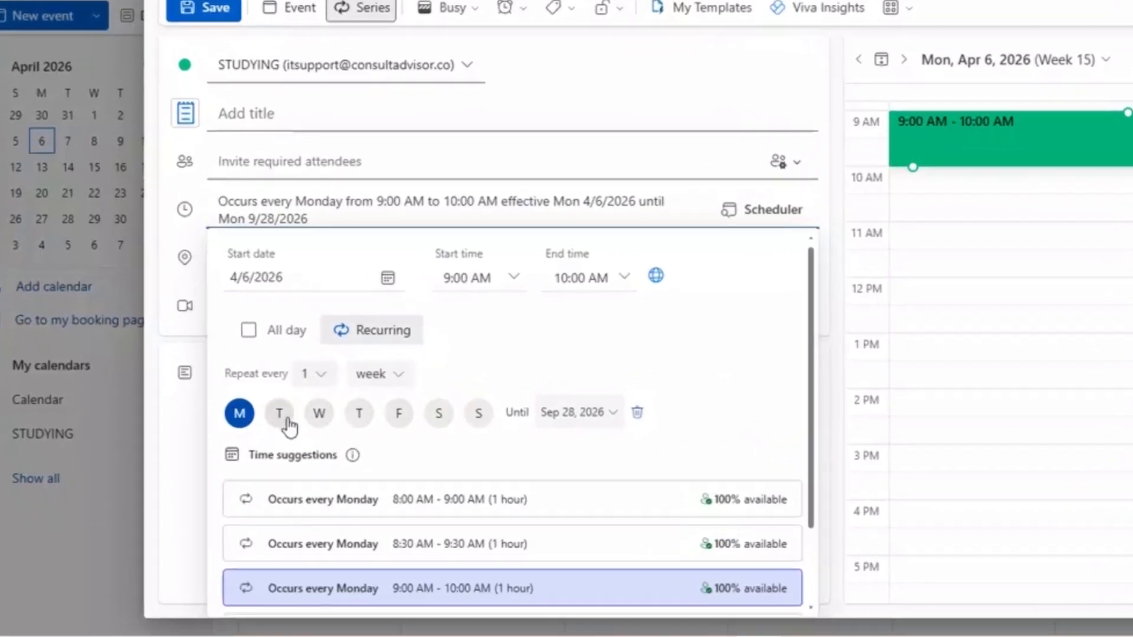
click(248, 450)
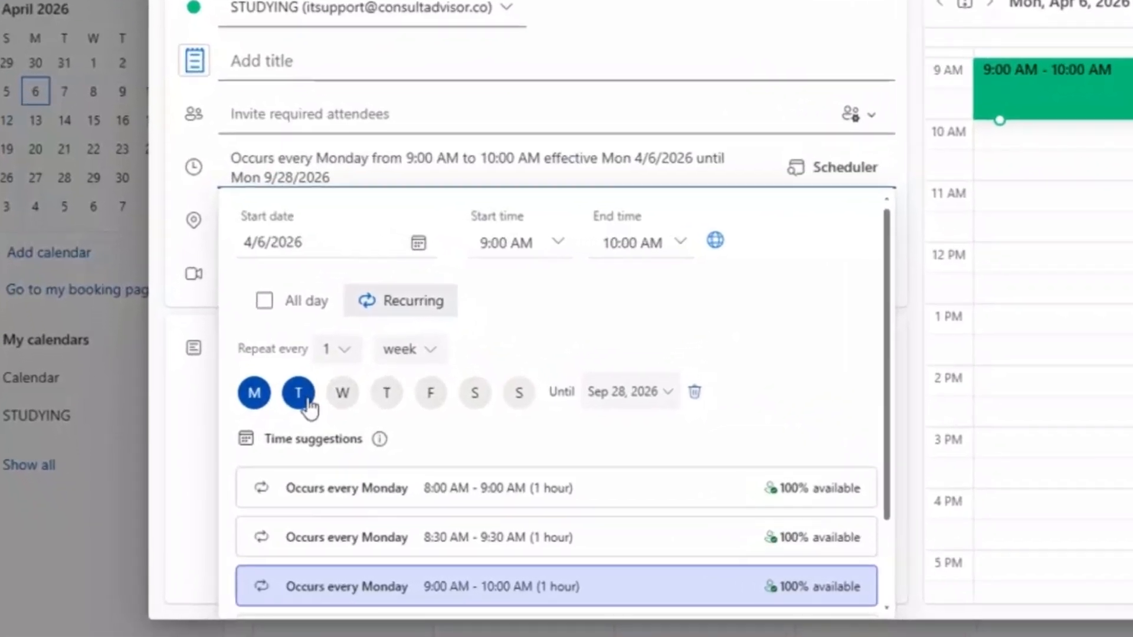
click(341, 396)
click(387, 395)
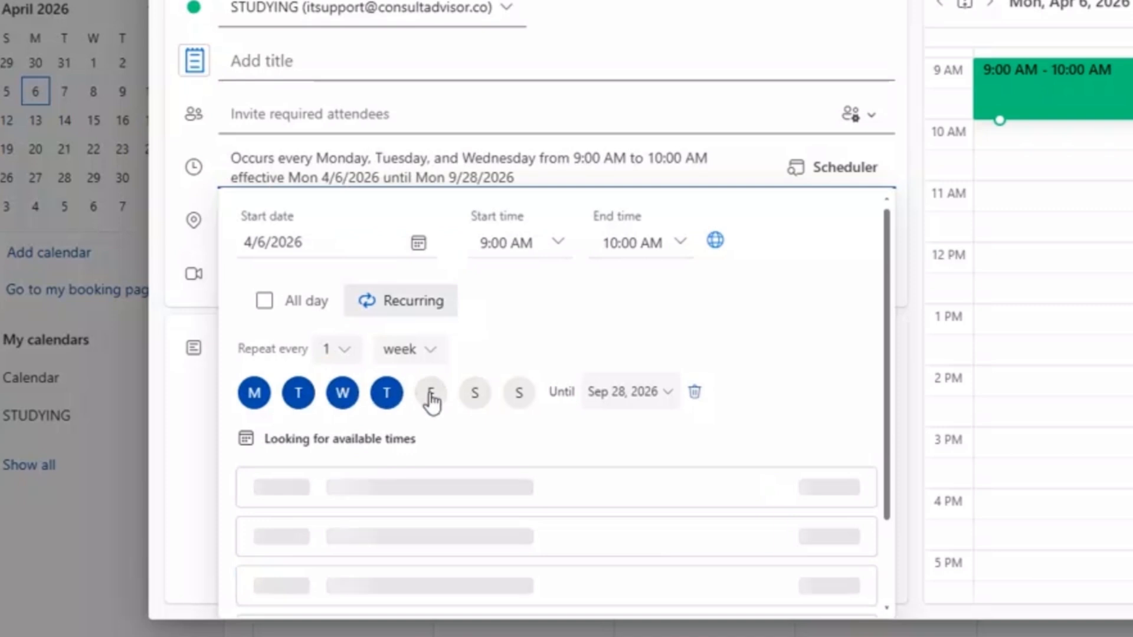
click(432, 395)
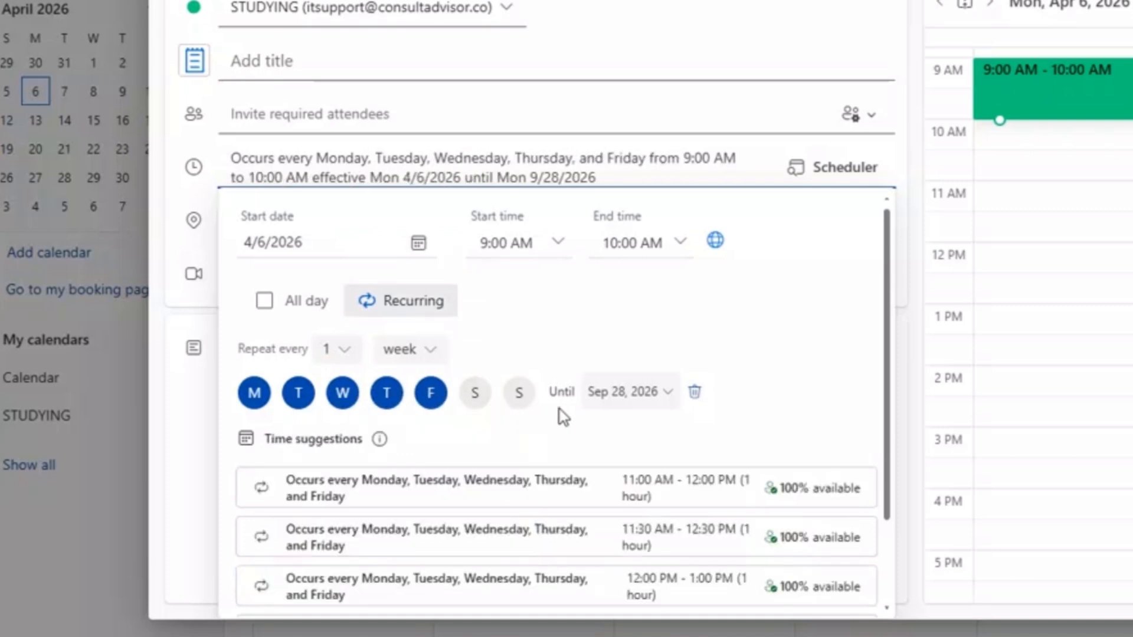
- Review the repeat interval and unit choices, keeping the recurrence at every 1 week
click(344, 351)
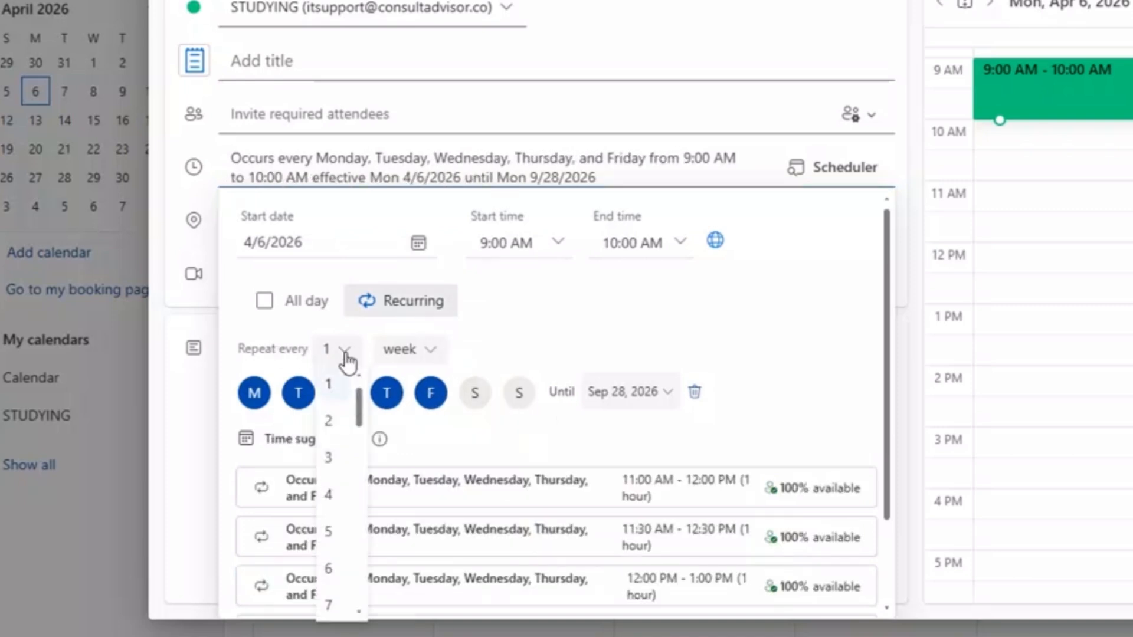
scroll(334, 437, down, 3)
scroll(335, 437, down, 1)
scroll(328, 407, up, 4)
click(319, 372)
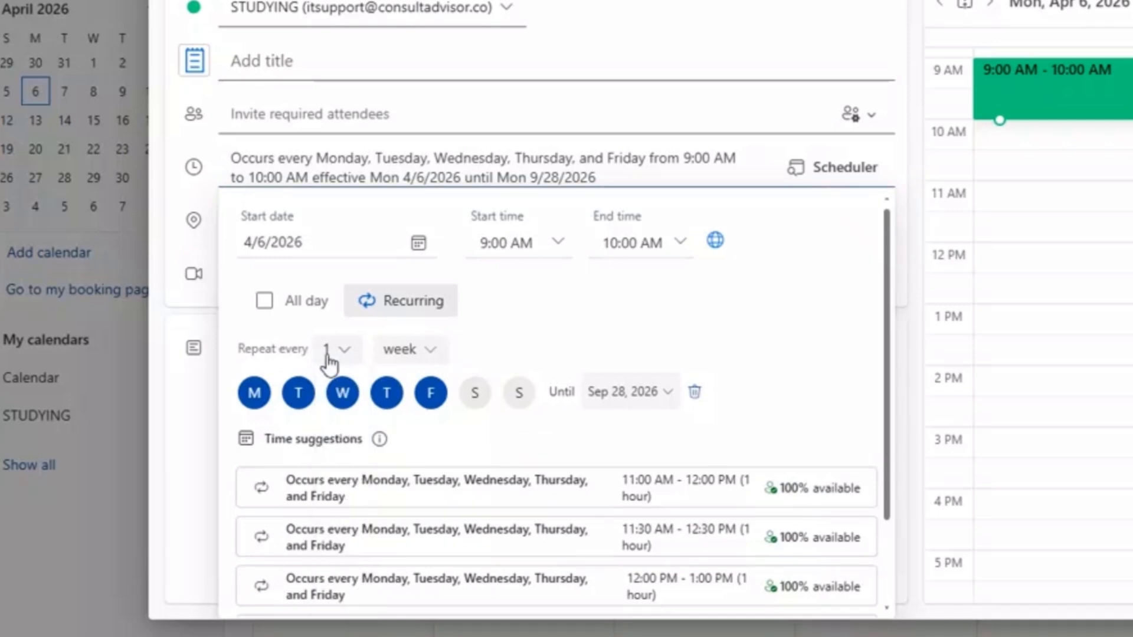
click(421, 361)
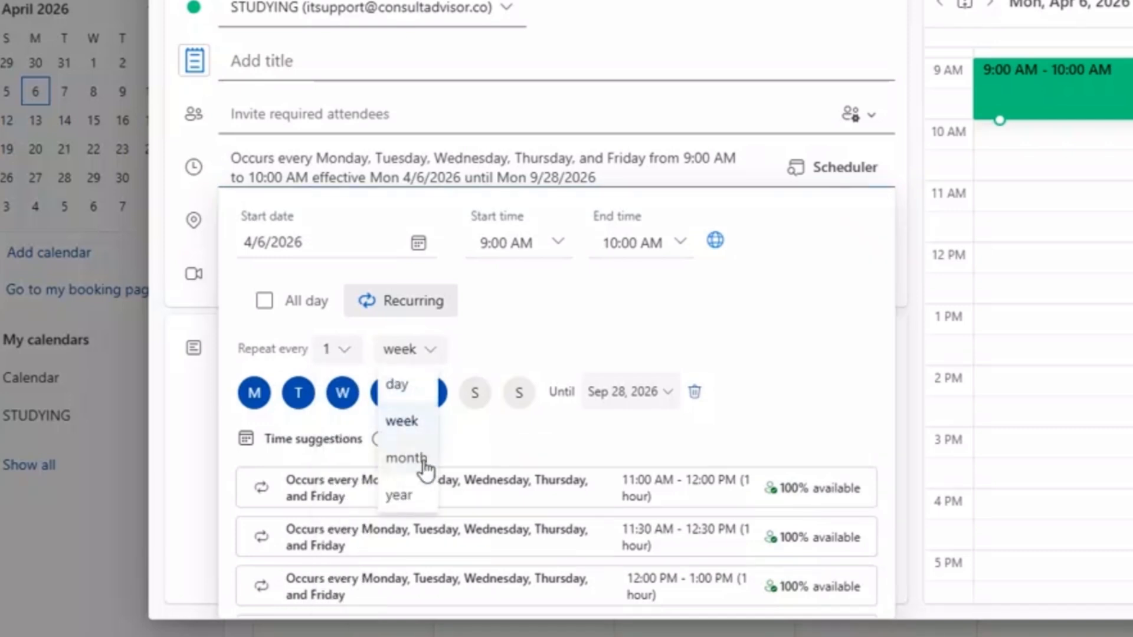
click(420, 362)
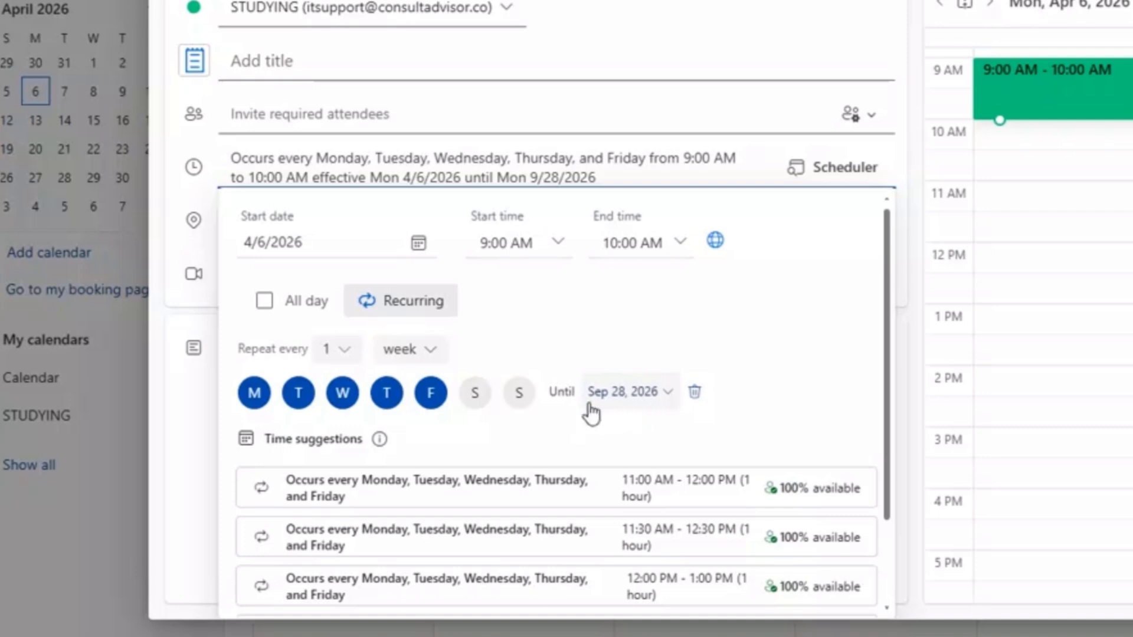
- Set the recurrence to end on June 30, 2026
click(653, 394)
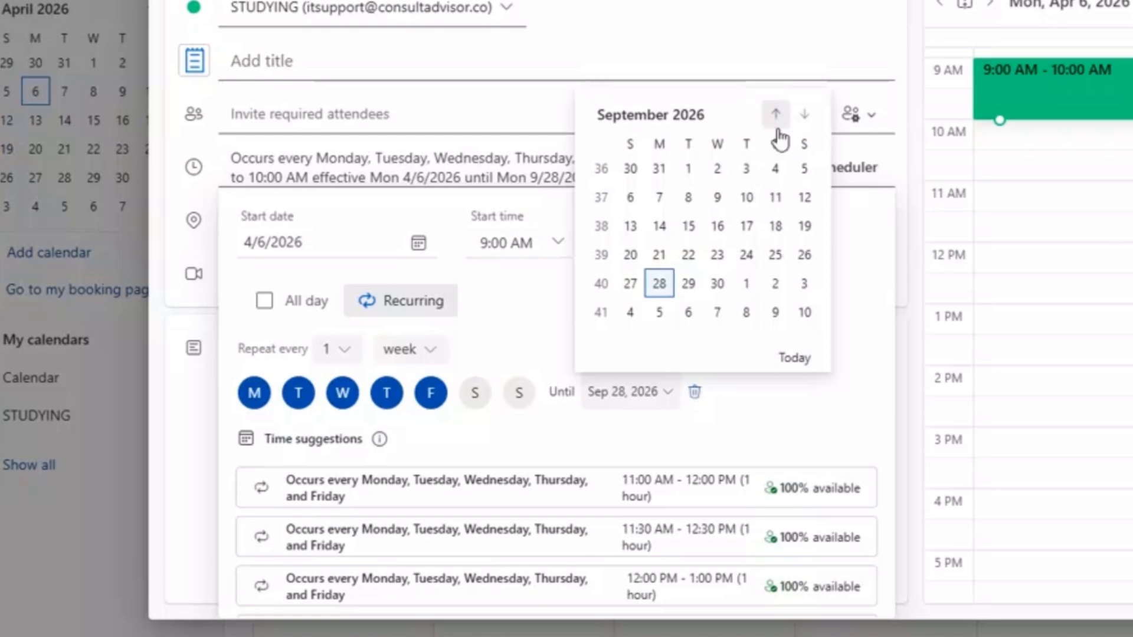
click(777, 128)
click(777, 128)
click(777, 128)
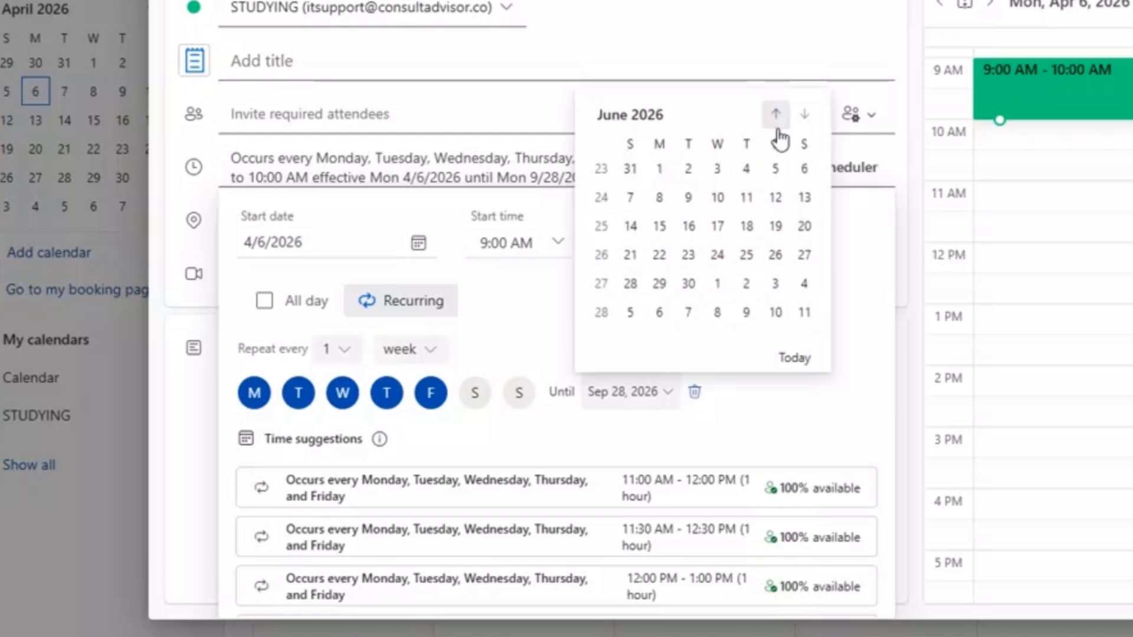
click(697, 282)
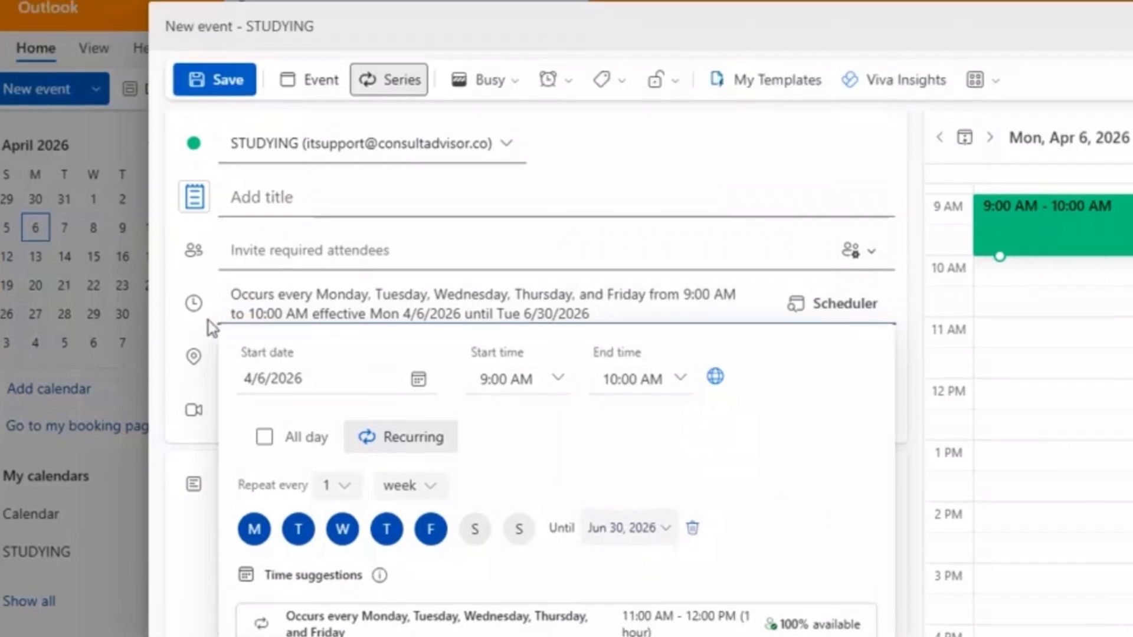
- Title the recurring event English Lesson
click(207, 184)
click(277, 198)
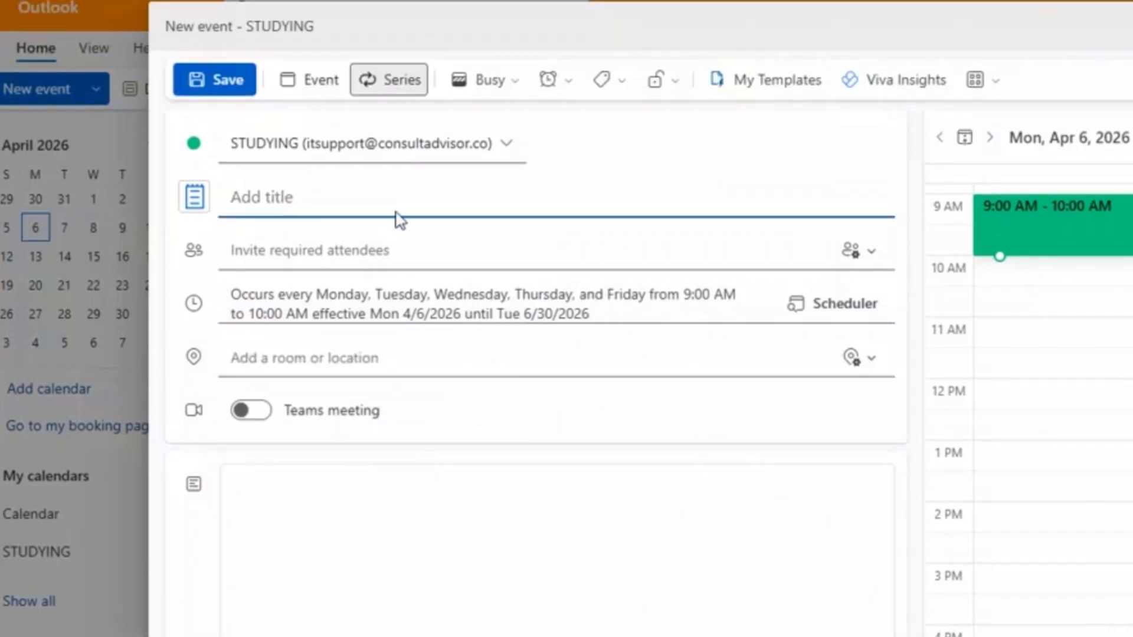
text(English Lesson)
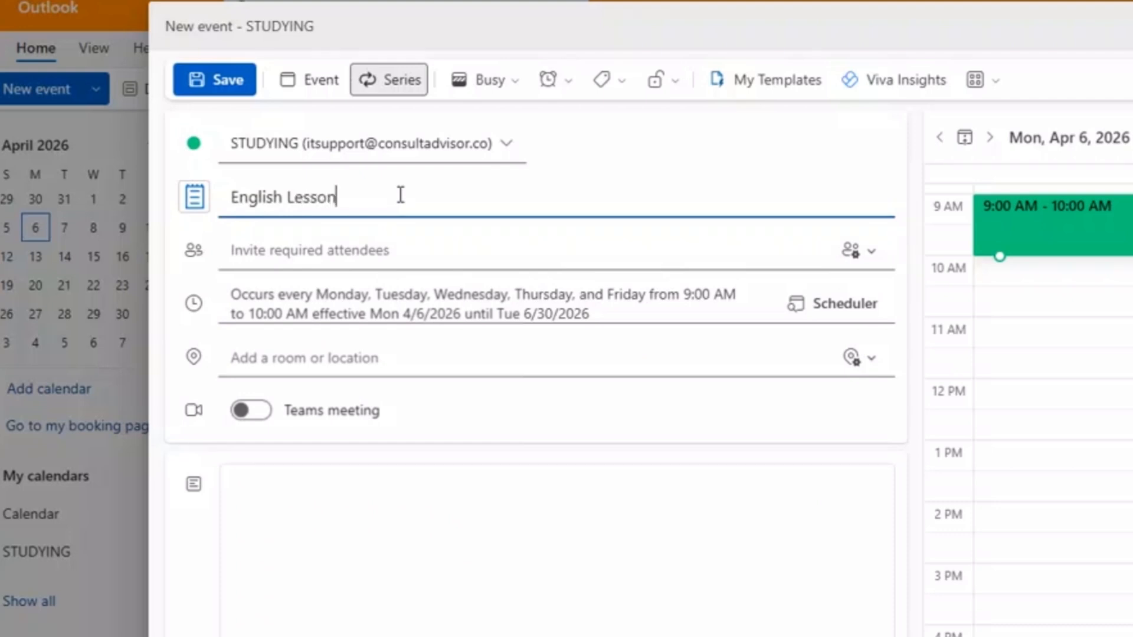
- Add Student as a required attendee of the English Lesson series and send the invitation
click(478, 242)
text(Student)
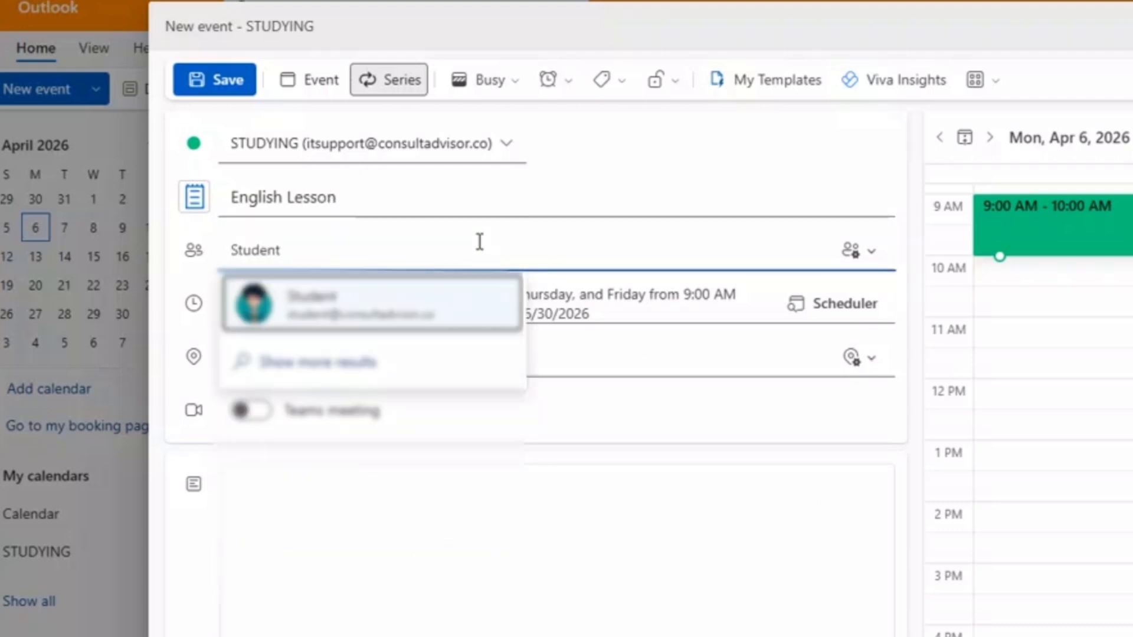
click(397, 324)
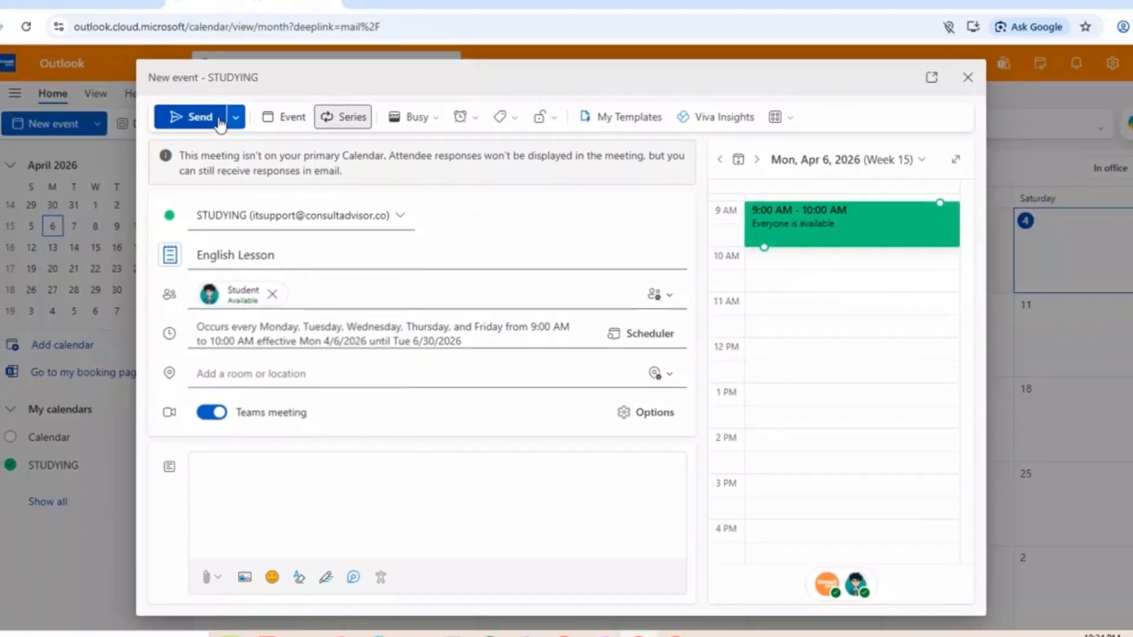
click(220, 123)
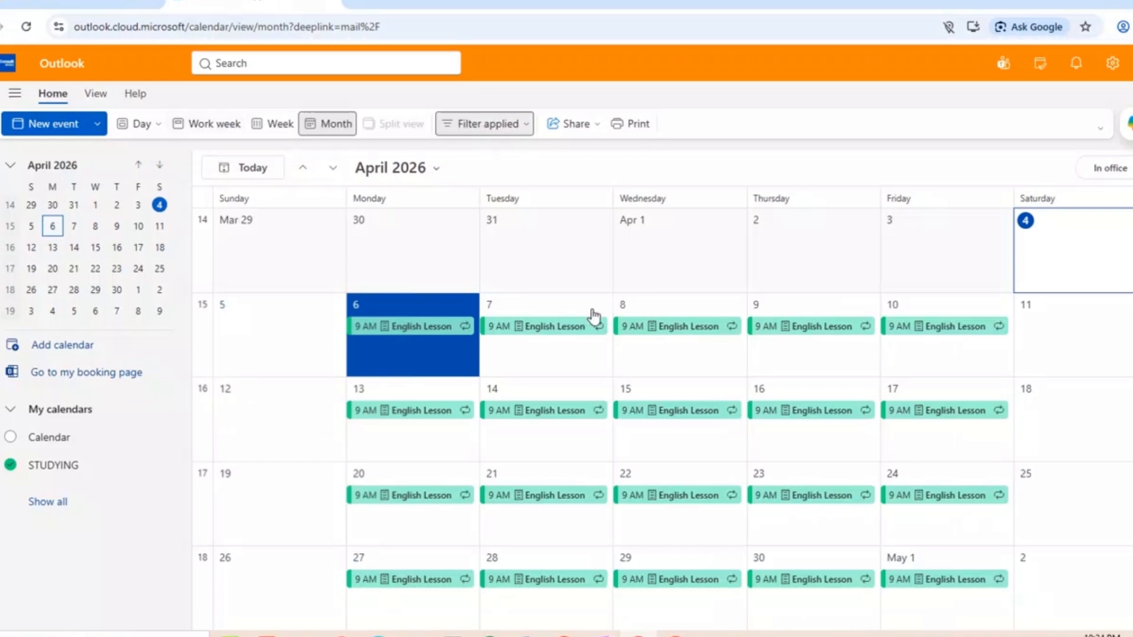
- Look through the STUDYING calendar from April 2026 into the following months for the English Lesson events
click(1078, 362)
click(271, 374)
click(271, 418)
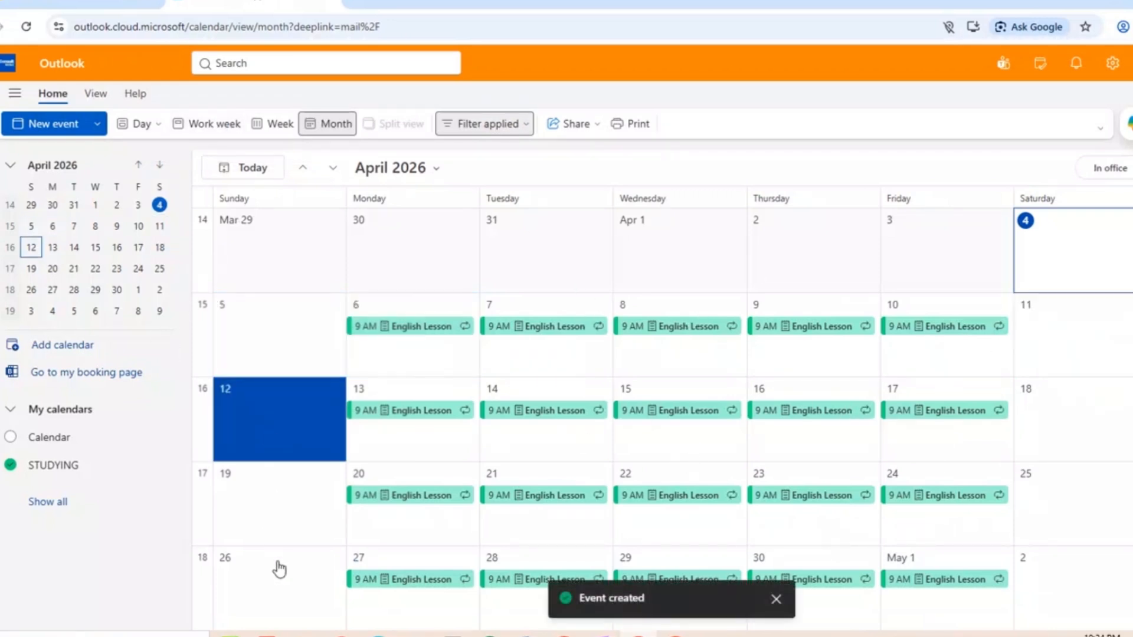
click(333, 170)
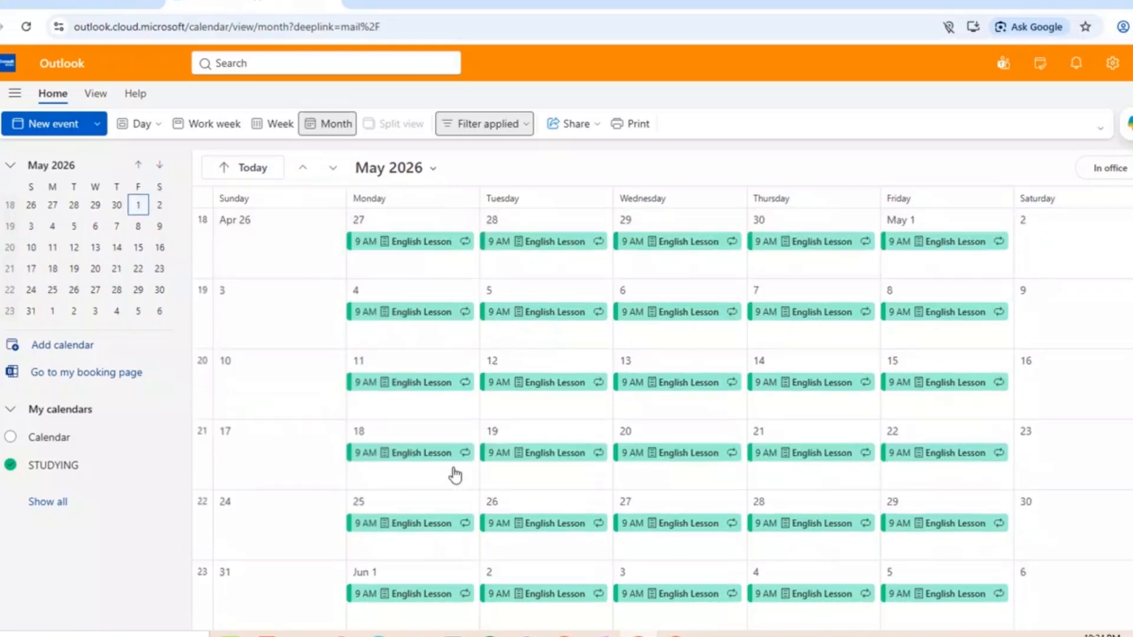
click(334, 170)
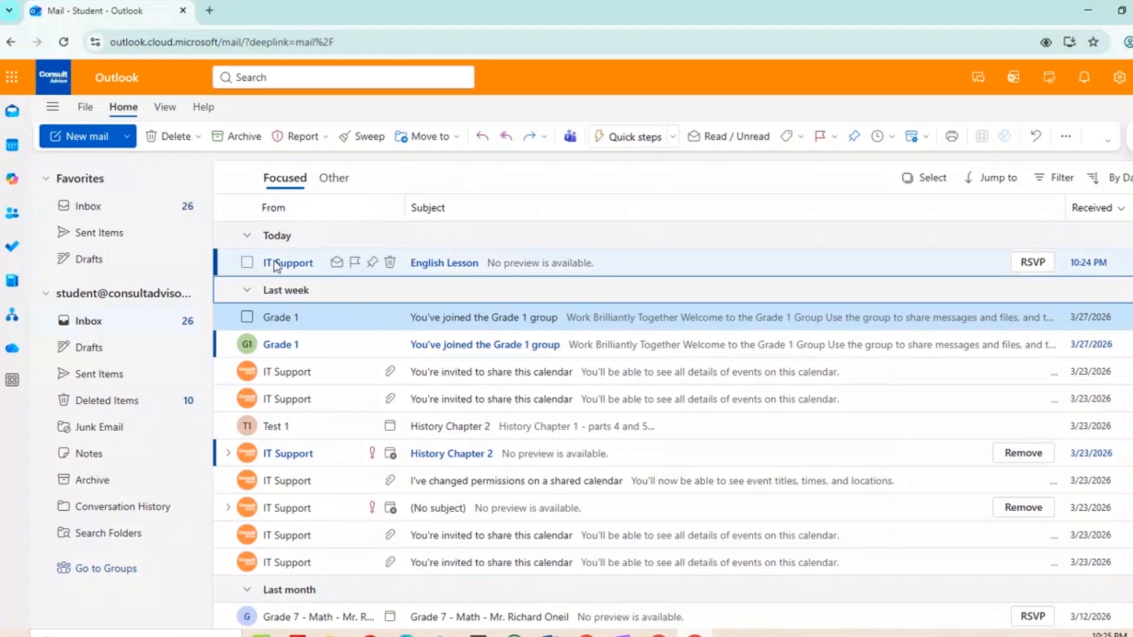
- Accept the English Lesson meeting request in the student's inbox and open the student's calendar
click(487, 267)
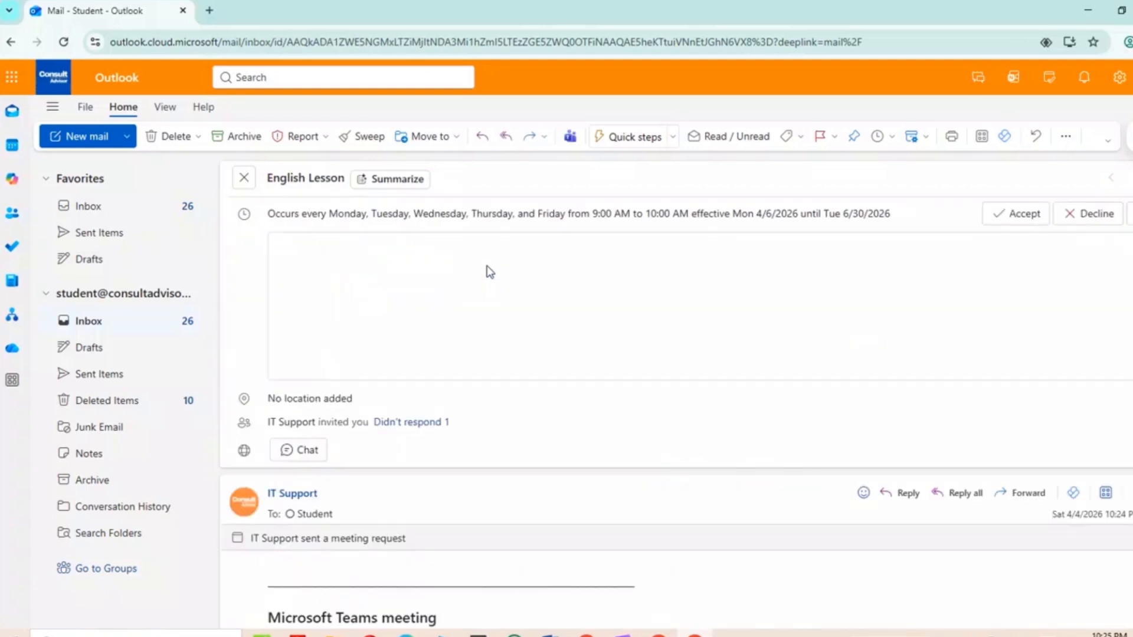
click(987, 222)
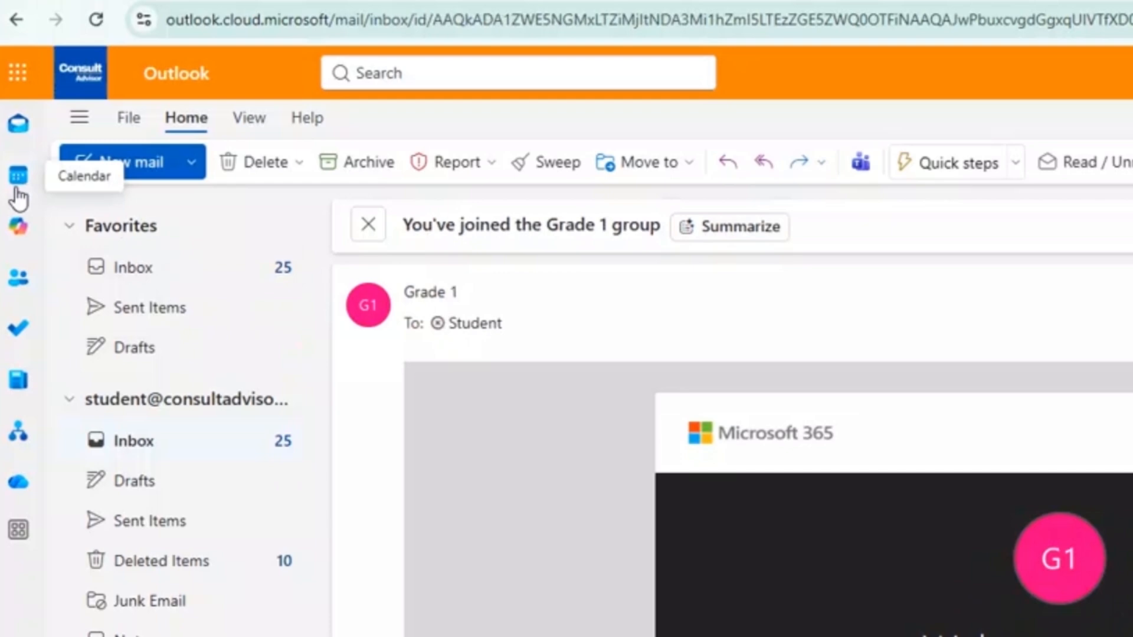
click(13, 152)
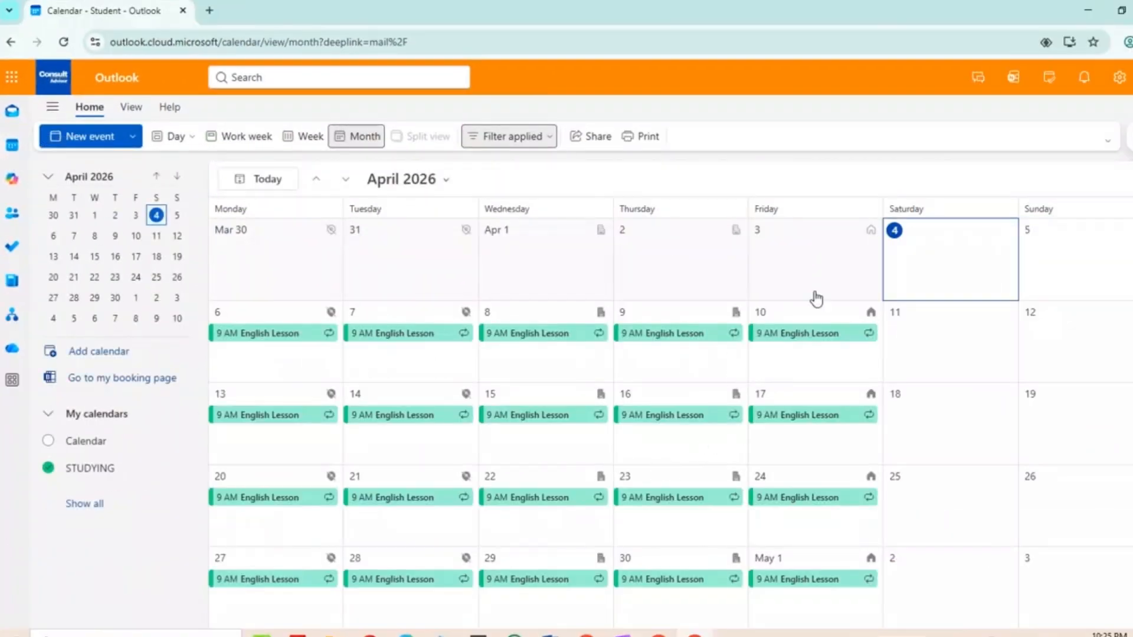
- Check the student's calendar through June 2026, hiding the STUDYING calendar and showing it again
click(346, 178)
click(346, 179)
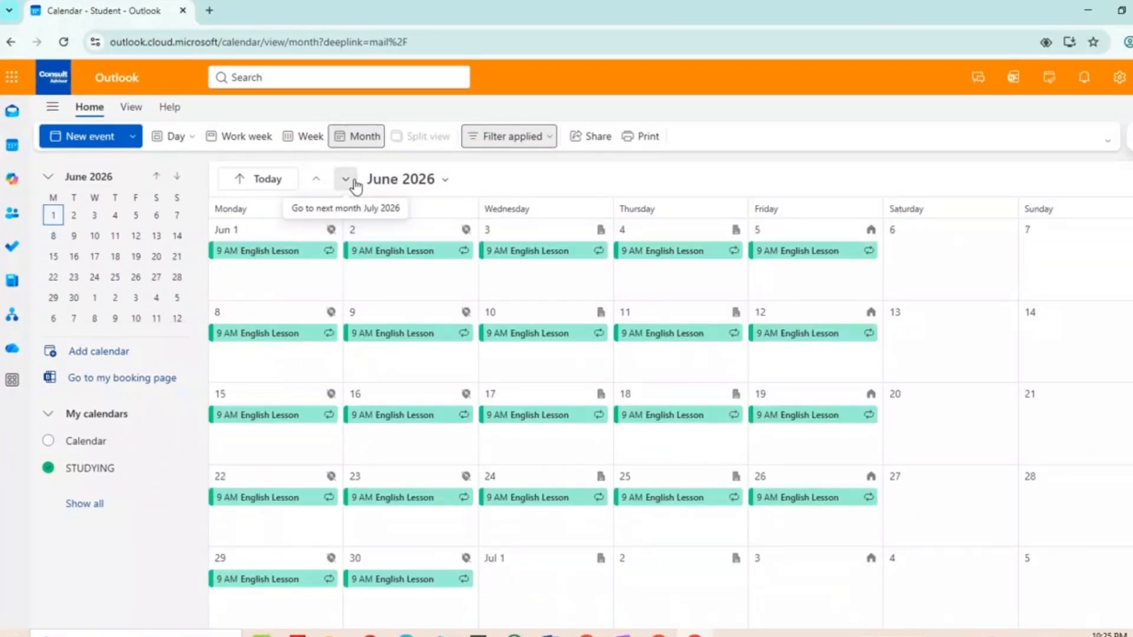
click(50, 468)
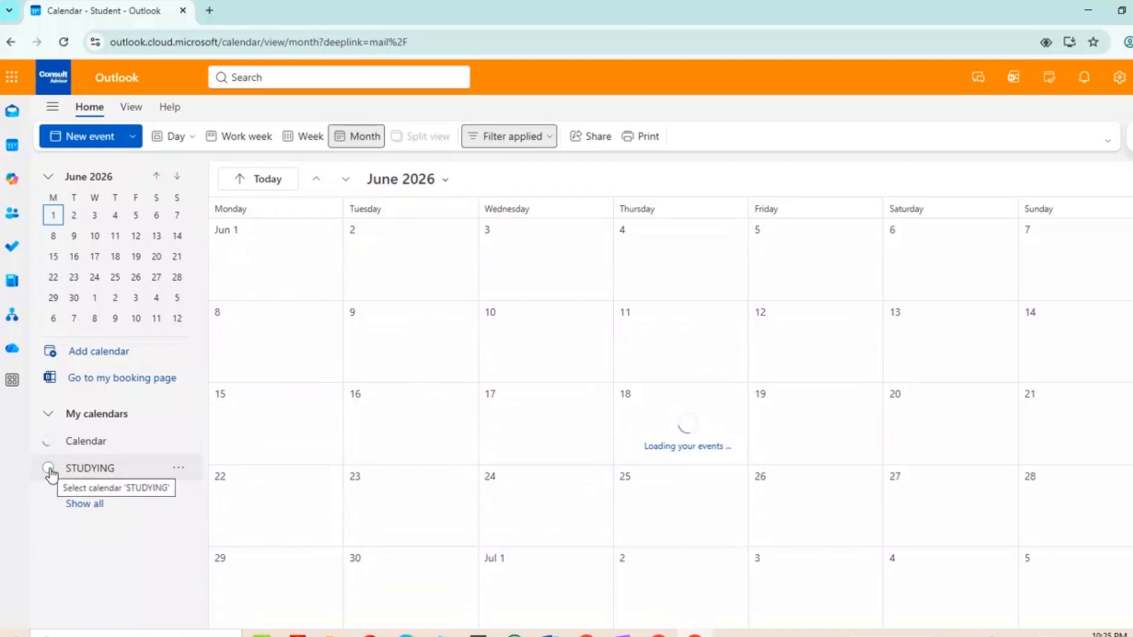
click(50, 468)
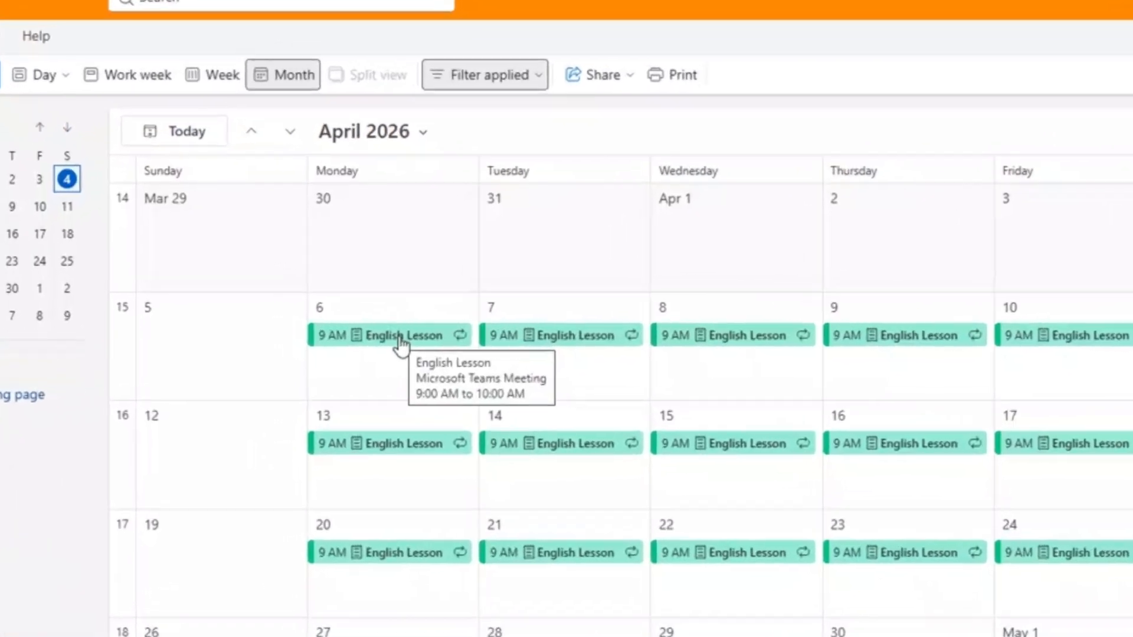
- Cancel only the April 6 English Lesson in the organizer's calendar, sending the message "Today's meeting is canceled"
click(445, 335)
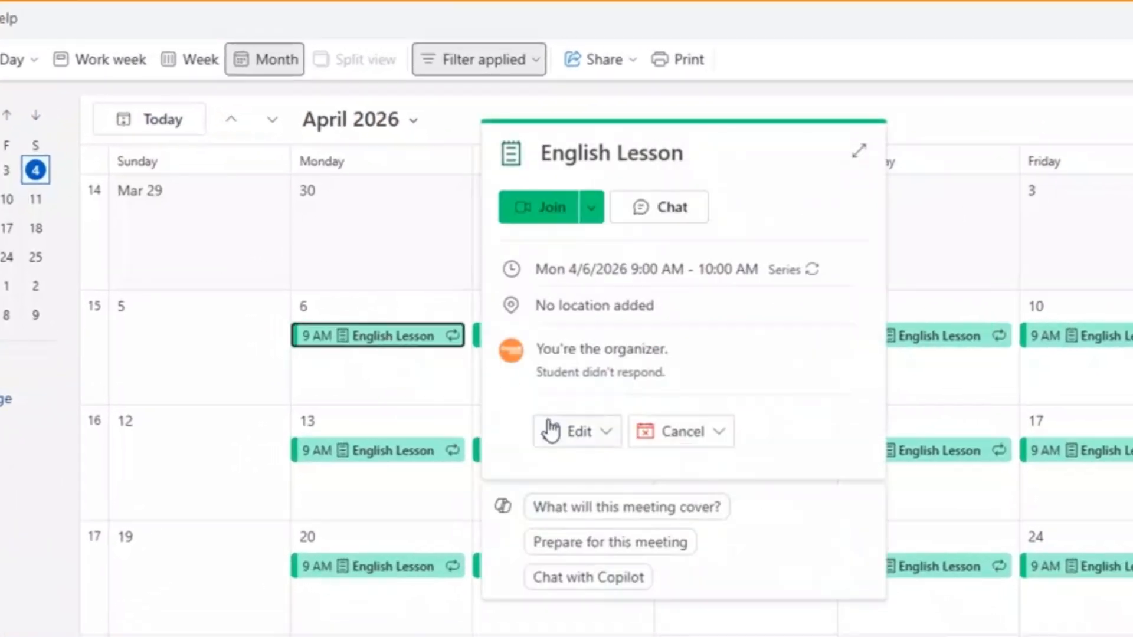
click(699, 436)
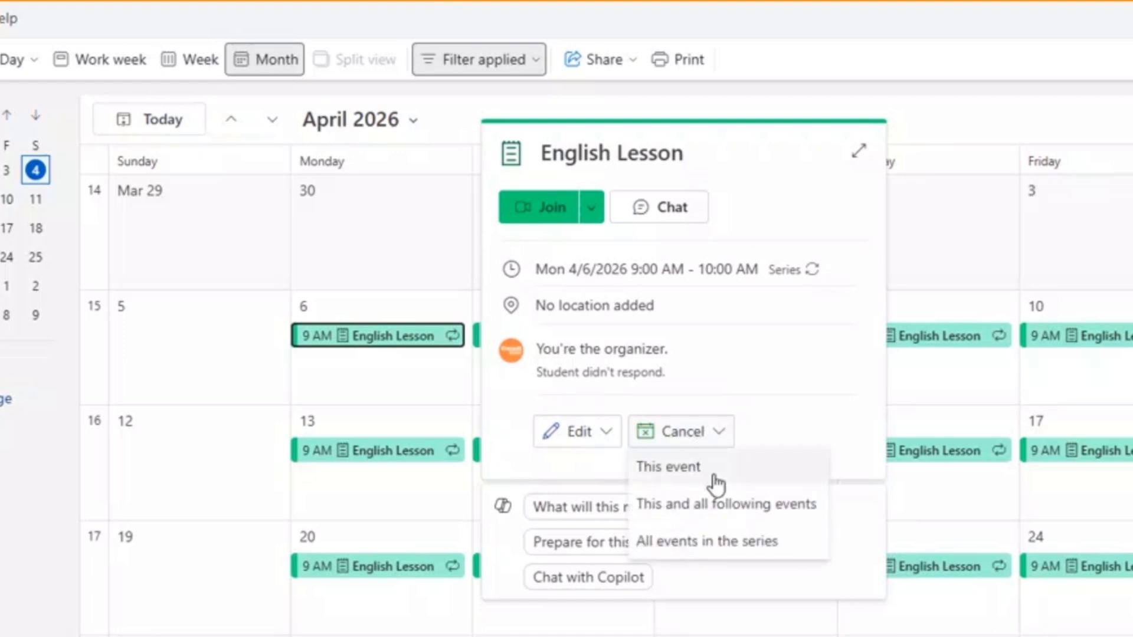
click(708, 466)
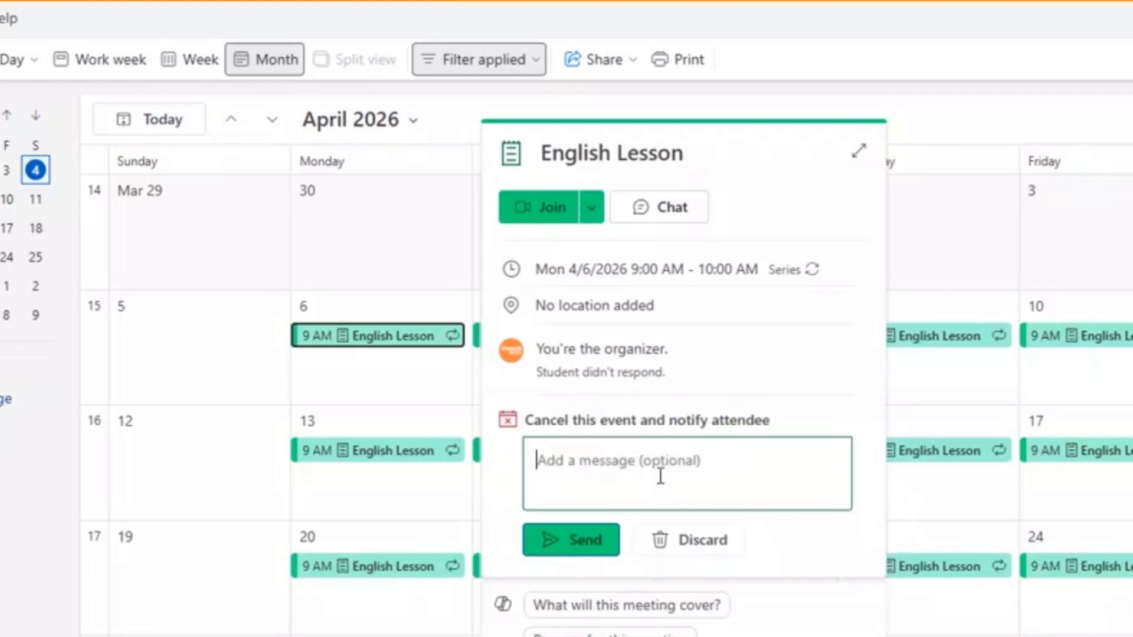
text(Today's m)
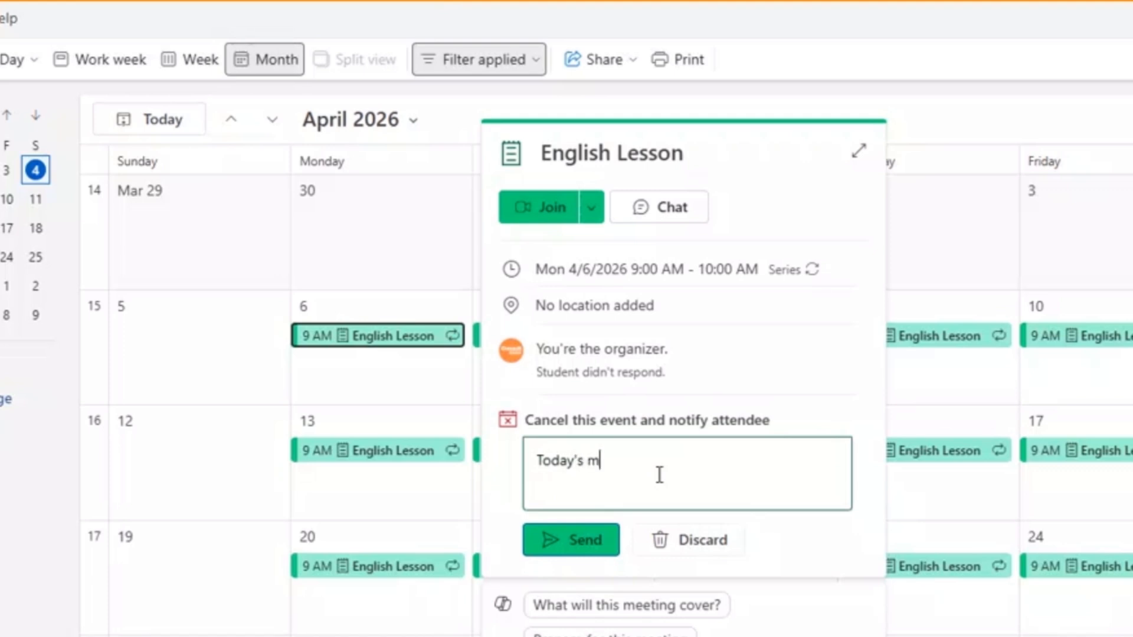
text(eeting is canceled)
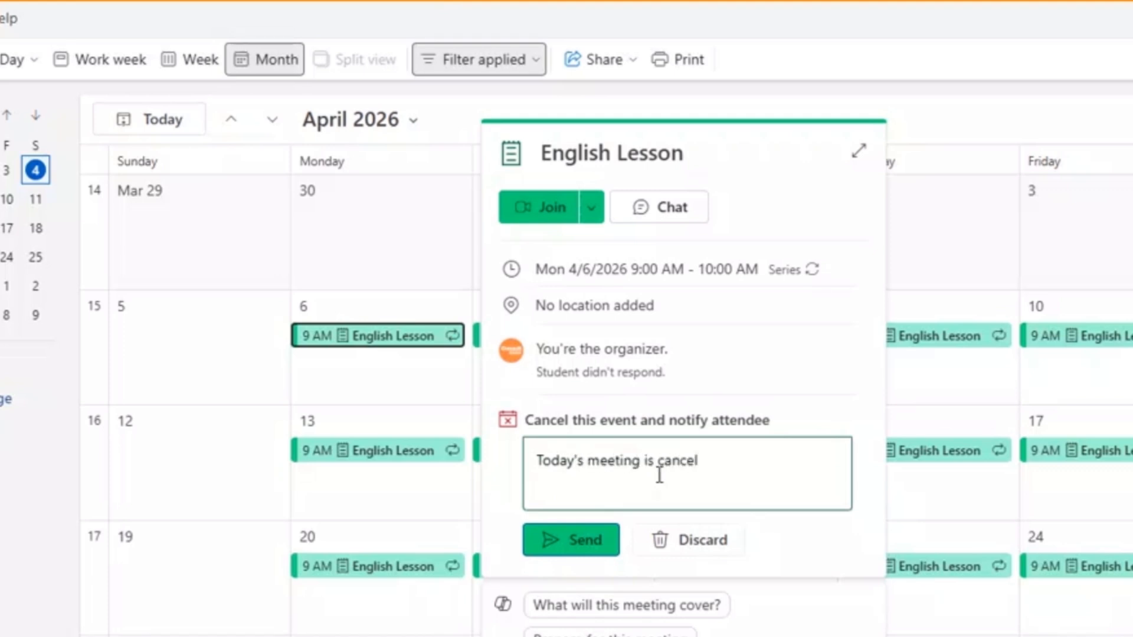
click(601, 548)
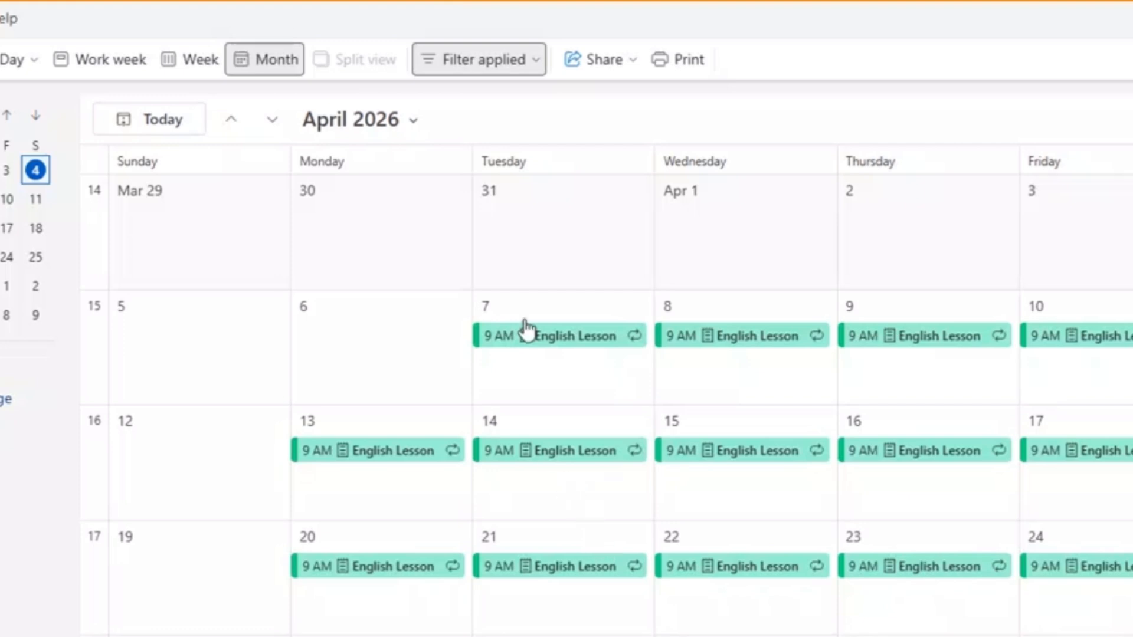
- Cancel all events in the English Lesson series, notifying the attendee without a message, and view the cancellation notice in the student's account
click(612, 337)
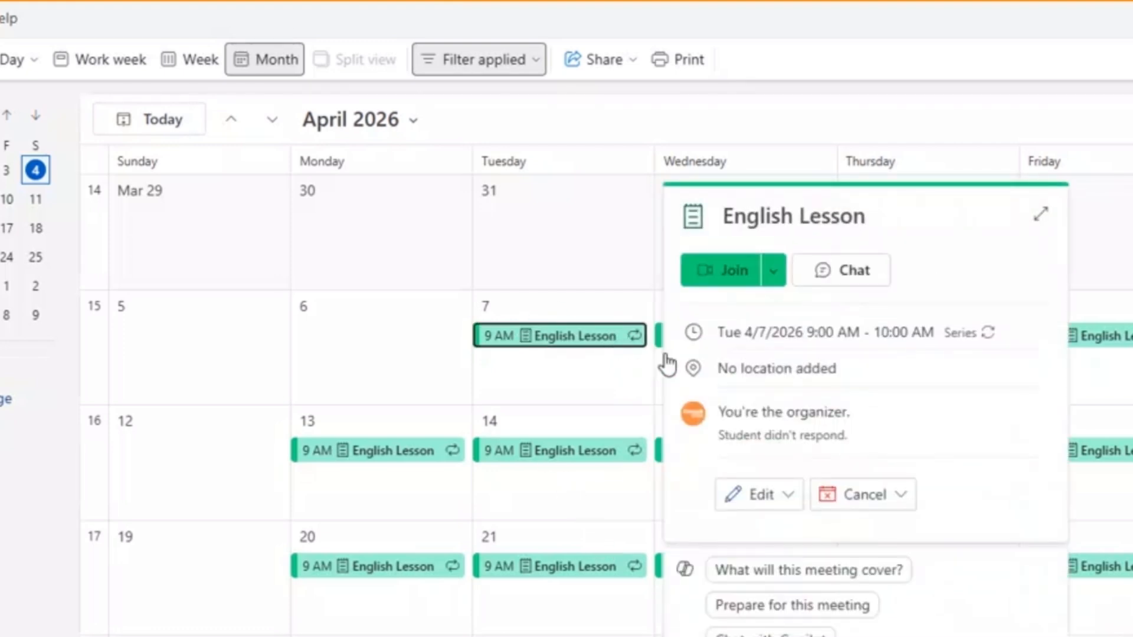
click(861, 501)
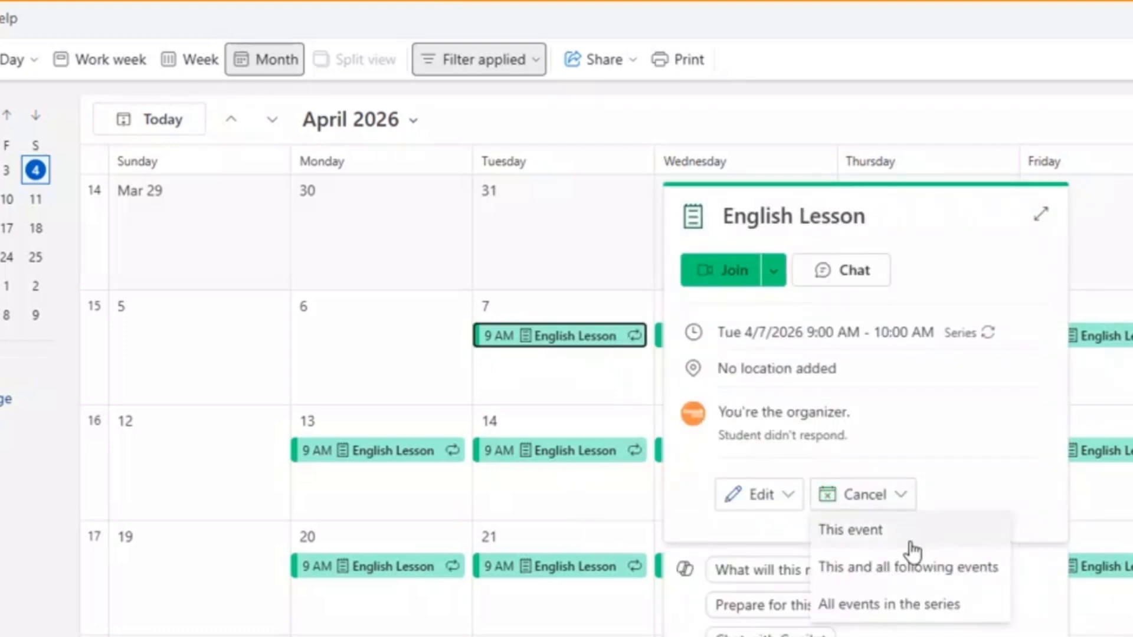
click(909, 608)
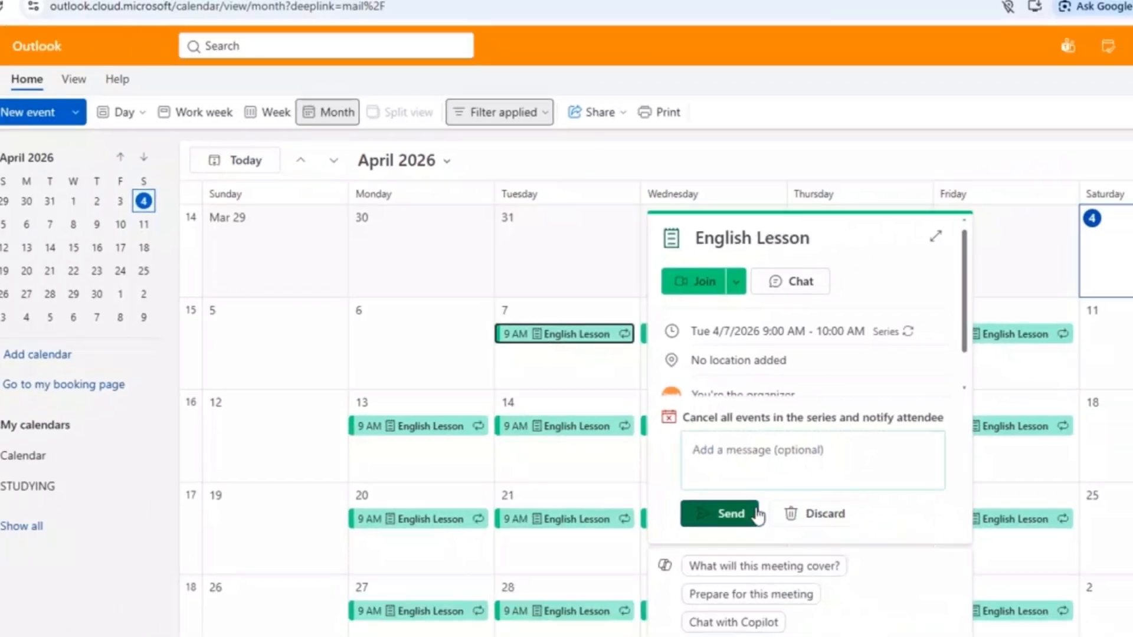
click(757, 515)
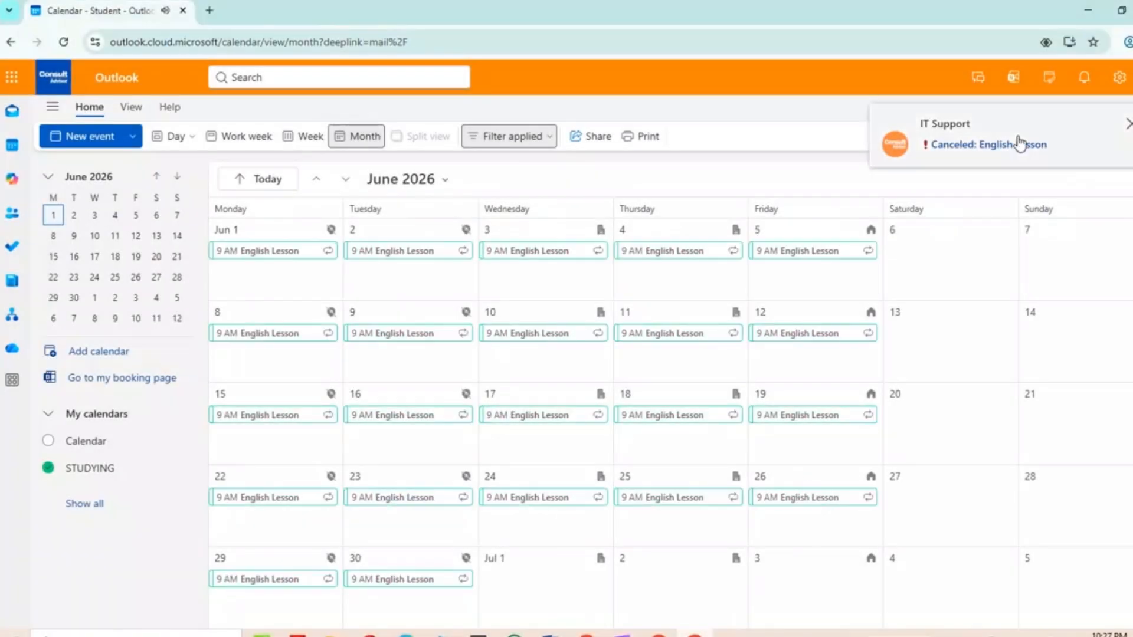
click(1019, 143)
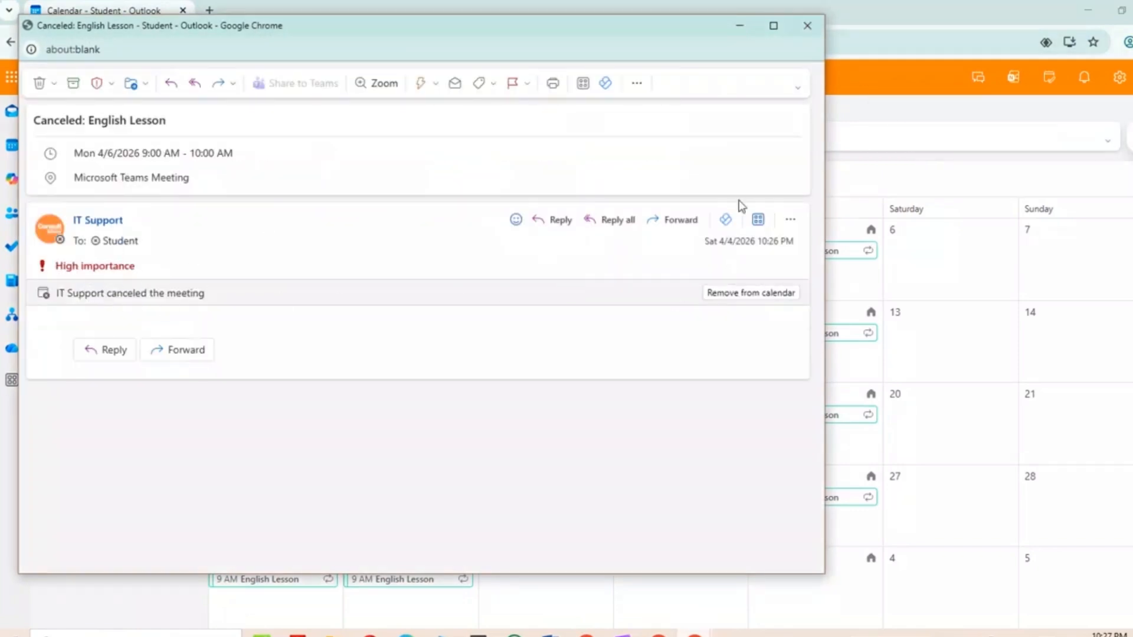
click(806, 26)
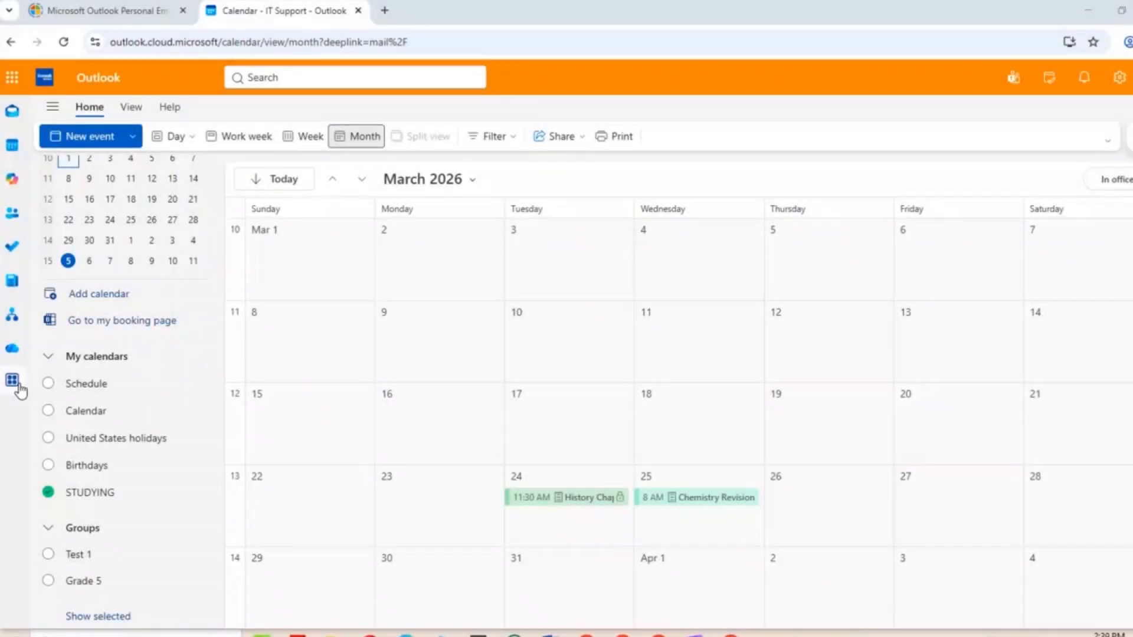
- Create a private group named "Grade 9" with the description "Grade 9 - English", keeping members subscribed to group conversations and events
click(14, 381)
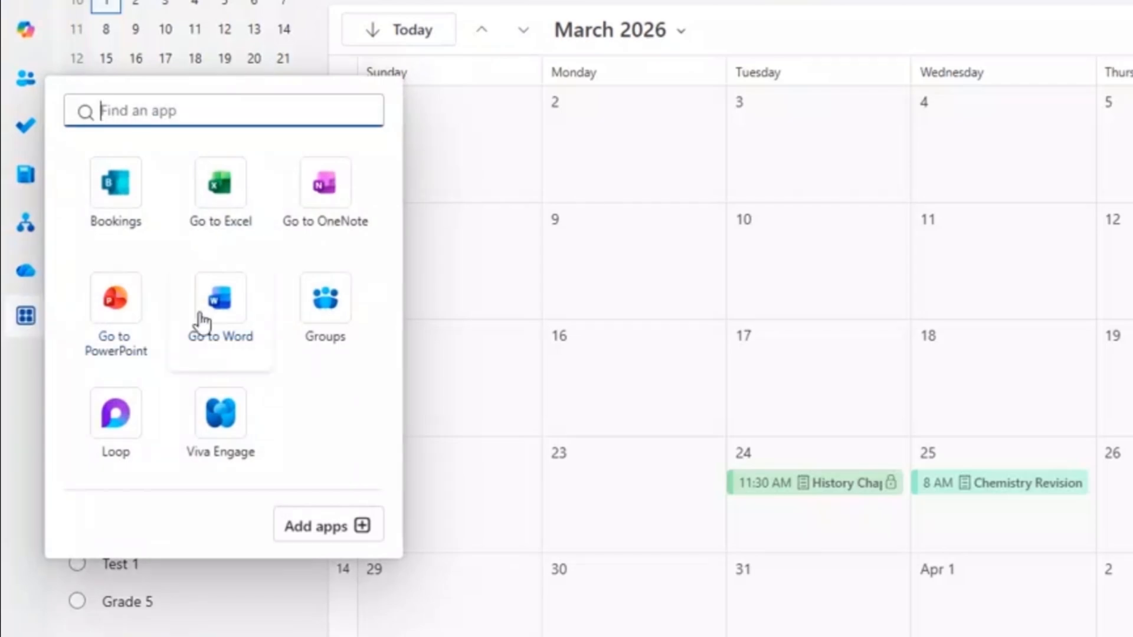
click(342, 308)
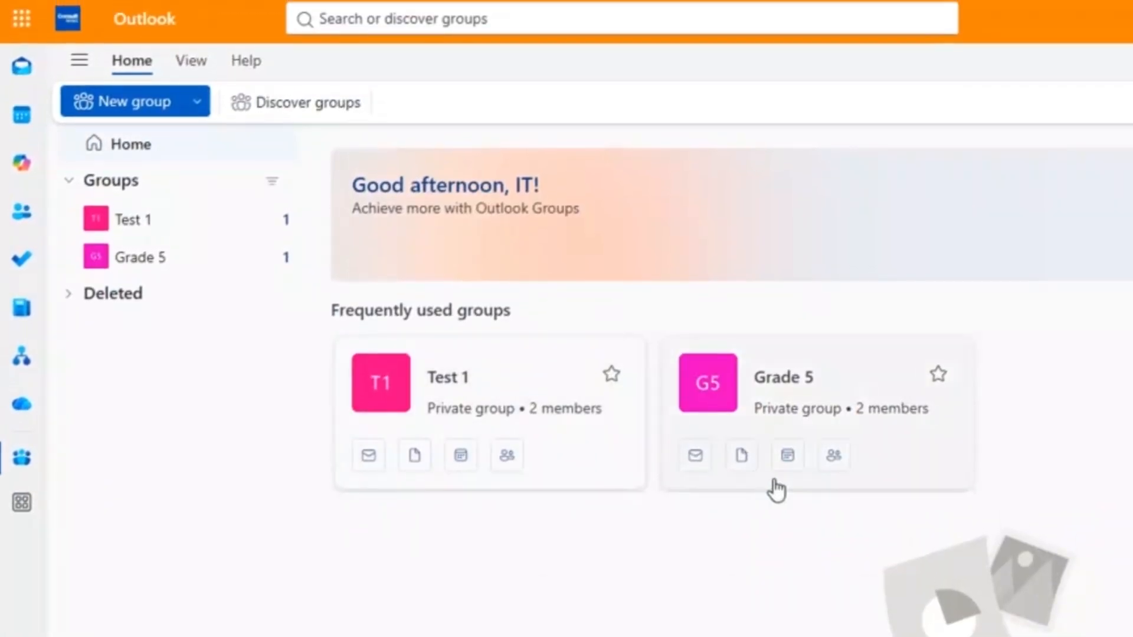
click(87, 112)
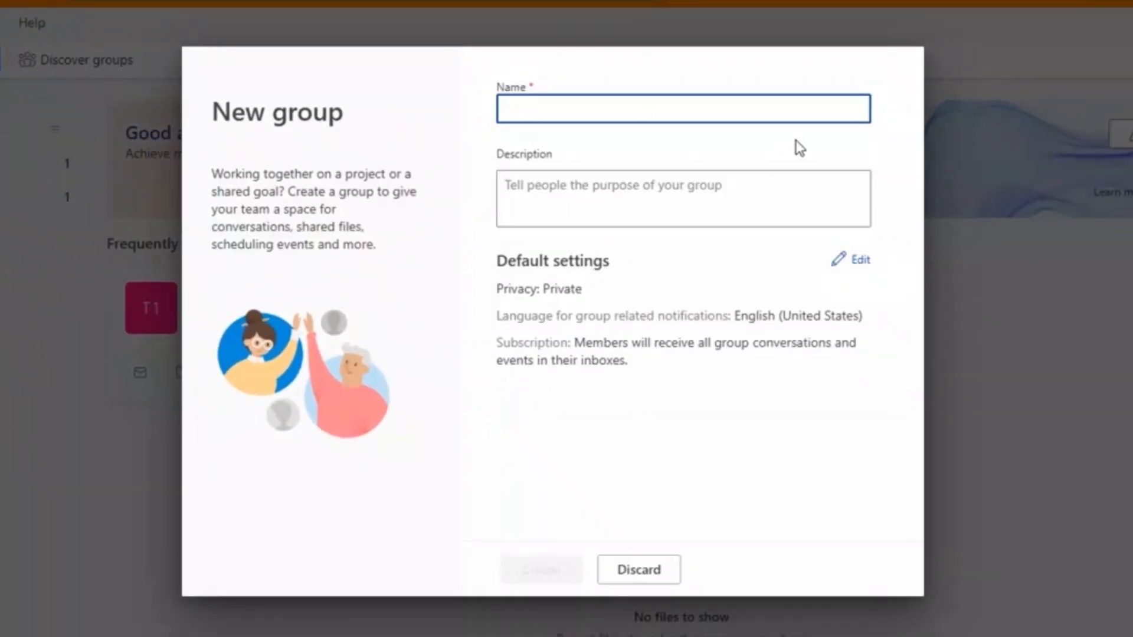
text(Grade 9)
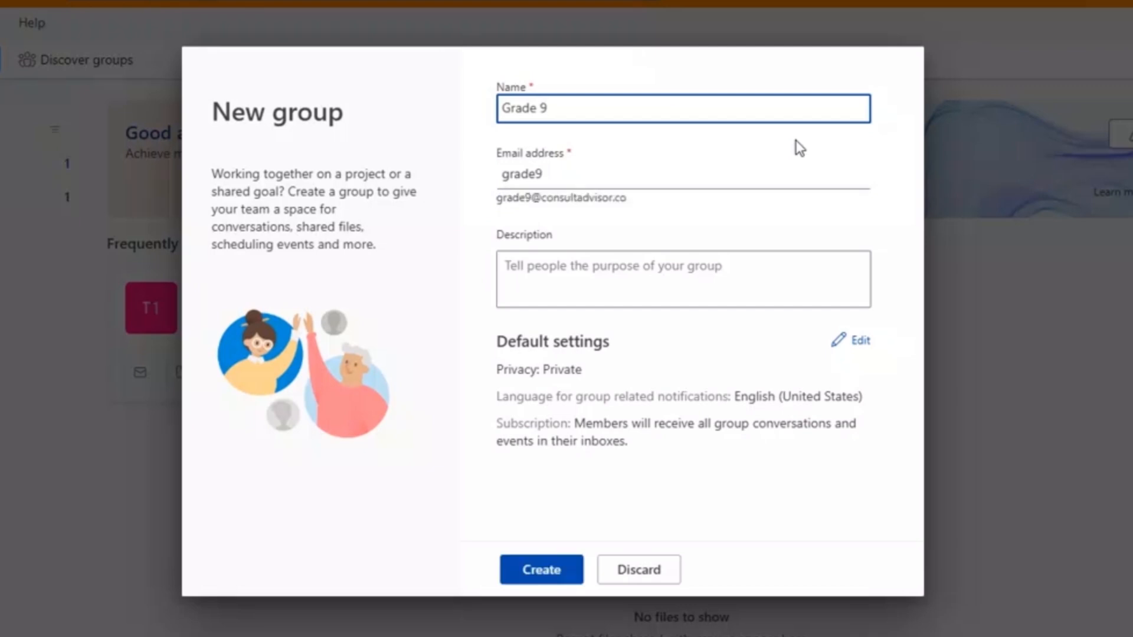
click(780, 253)
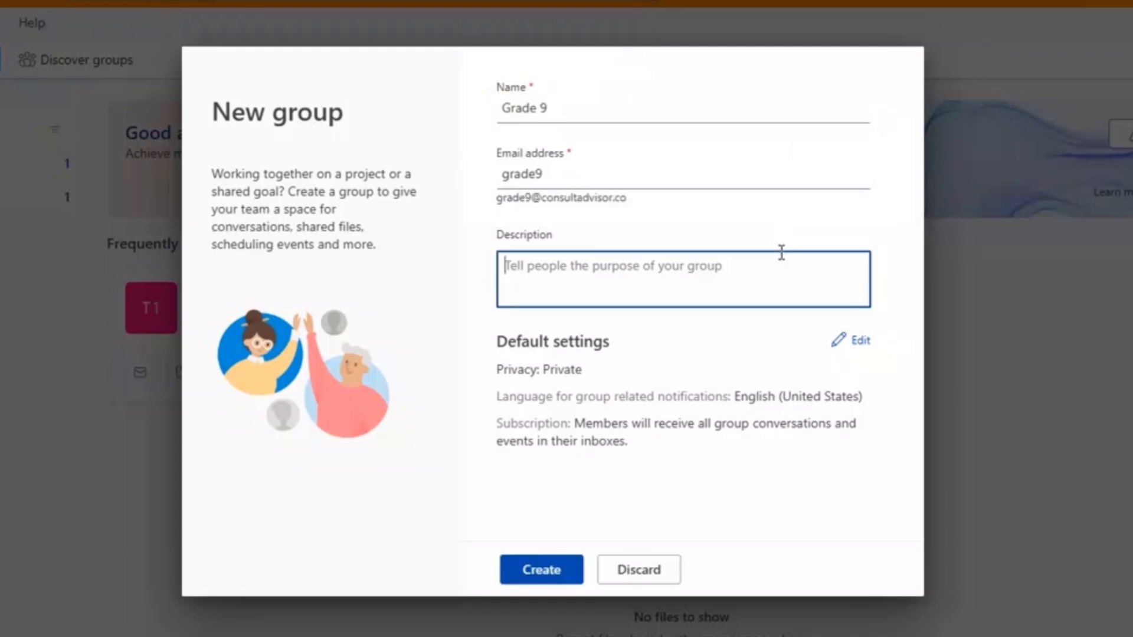
text(Grade 9 - English)
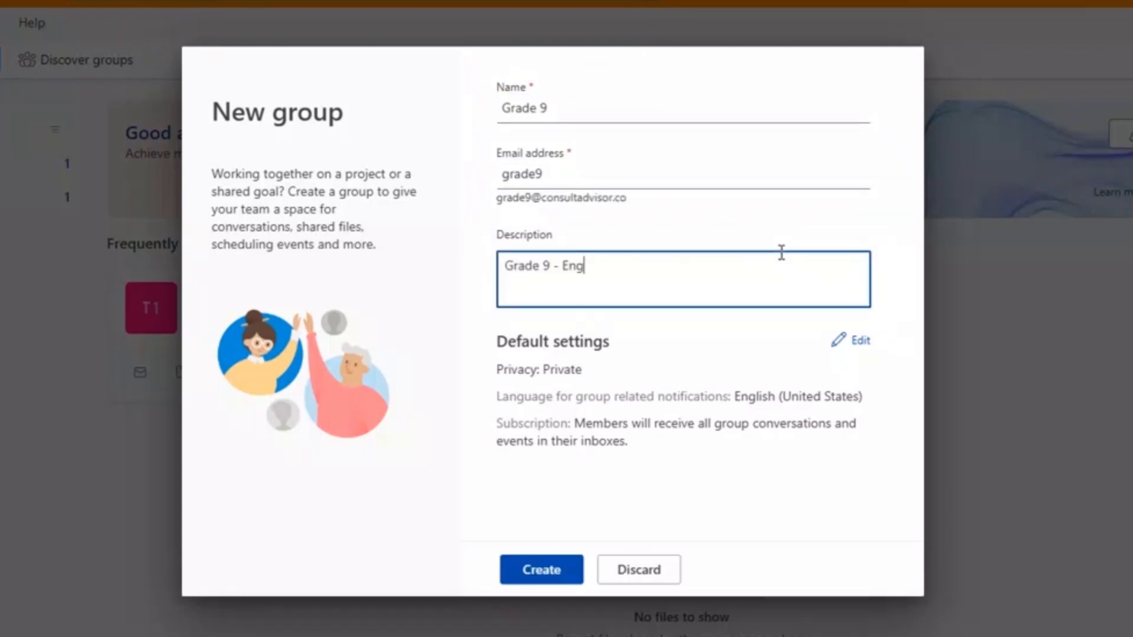
click(844, 340)
scroll(779, 384, down, 1)
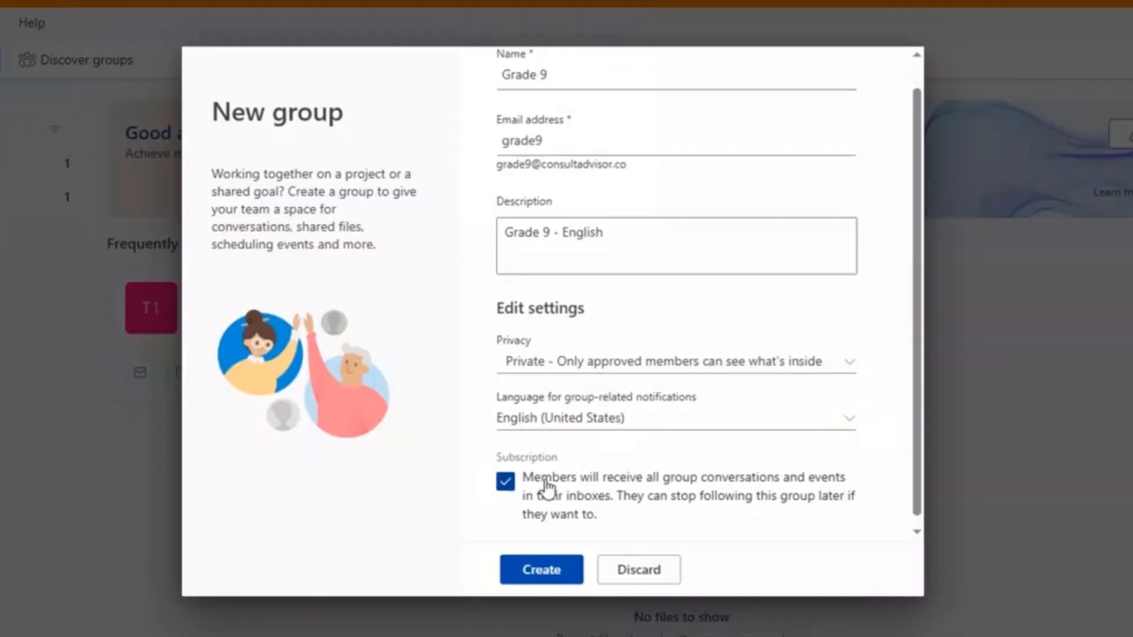
click(548, 571)
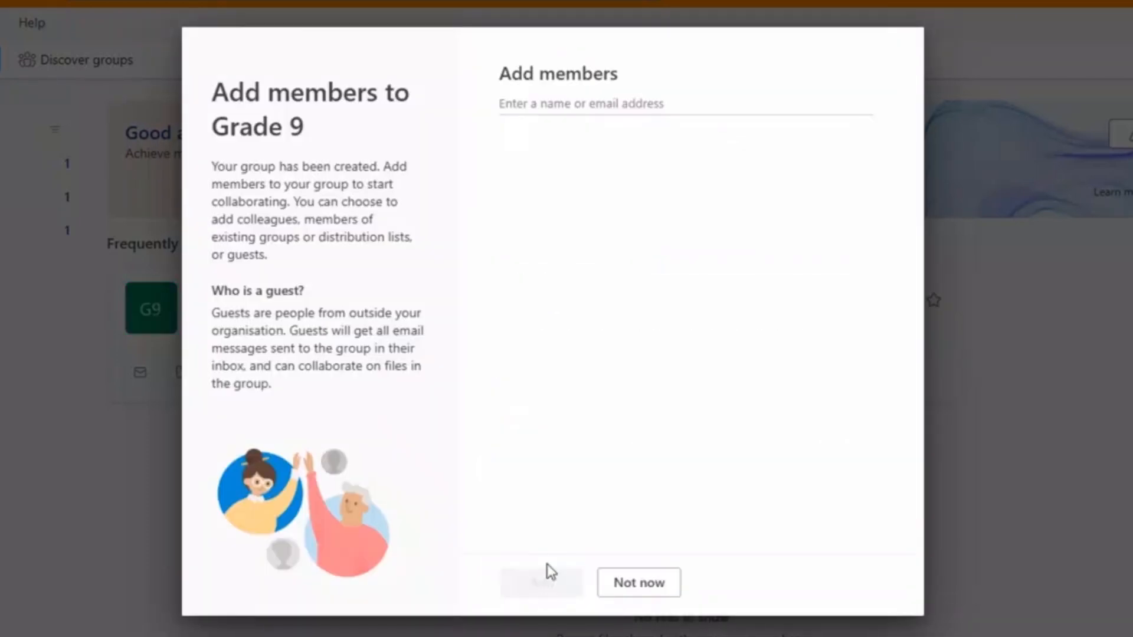
- Add the Student account to the Grade 9 group with the Member role
click(573, 108)
text(Student)
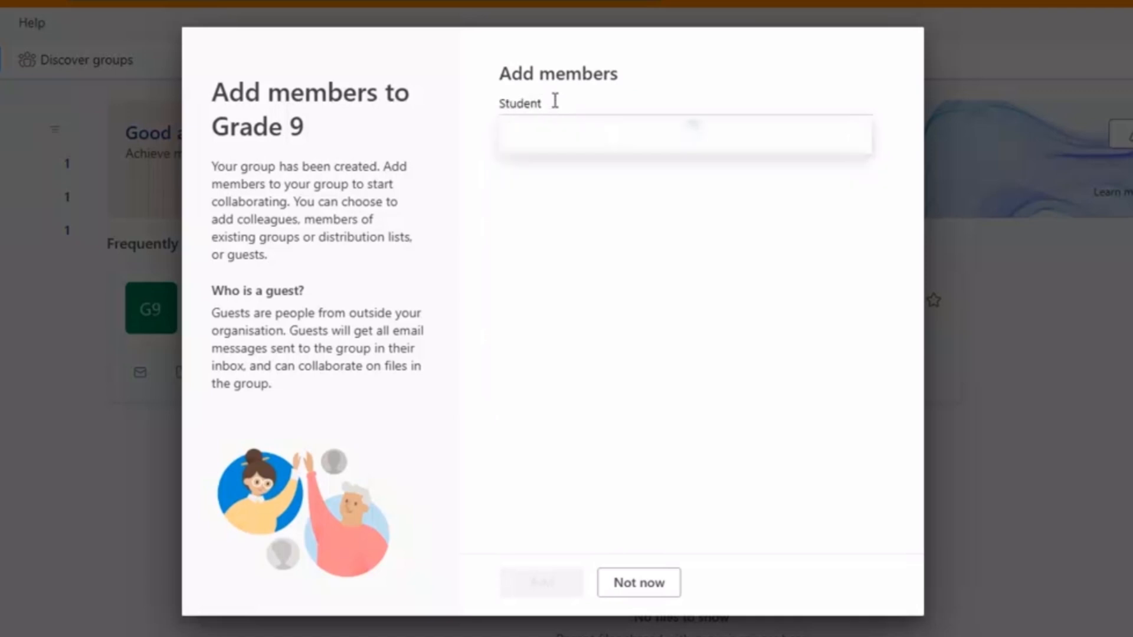
click(605, 143)
click(760, 188)
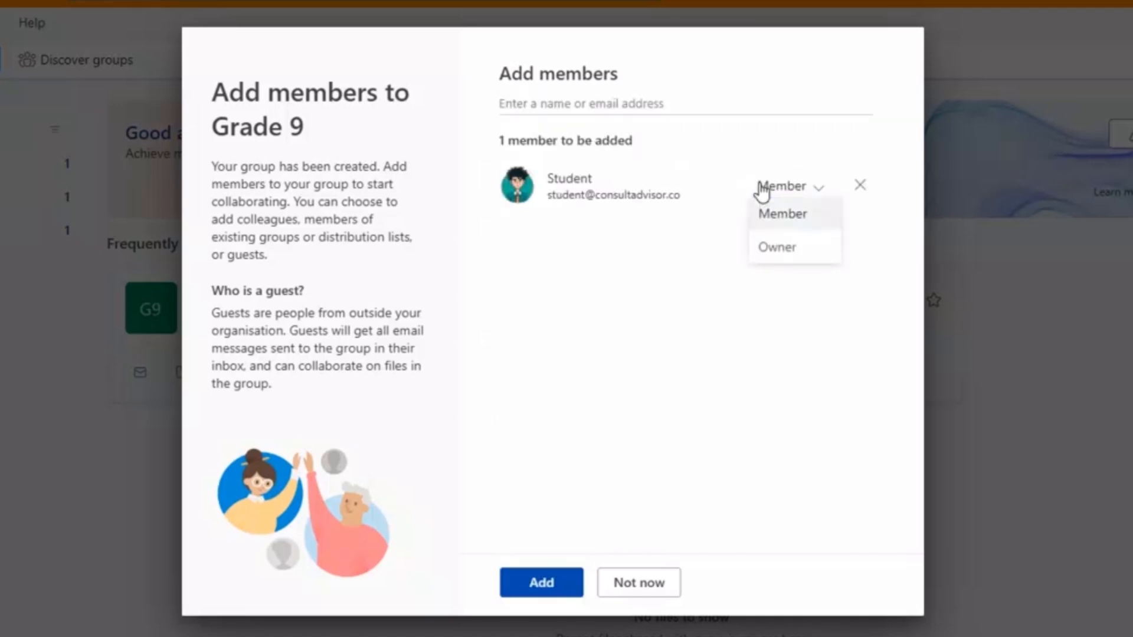
click(770, 213)
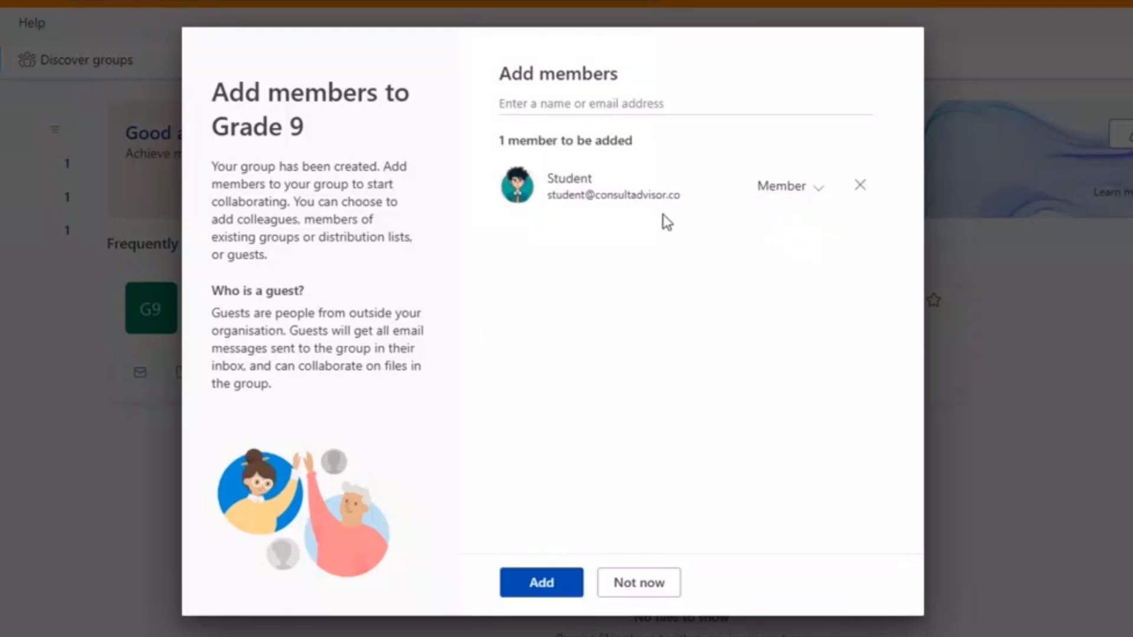
click(581, 582)
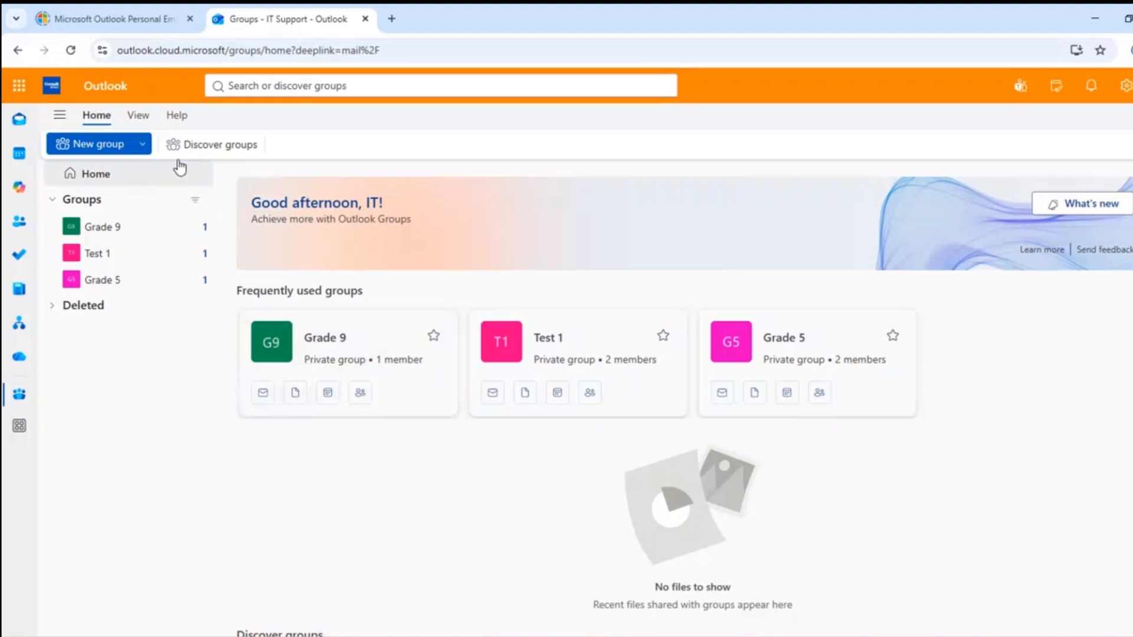
- Return to the calendar, show the Grade 9 group calendar and hide the STUDYING calendar
click(19, 154)
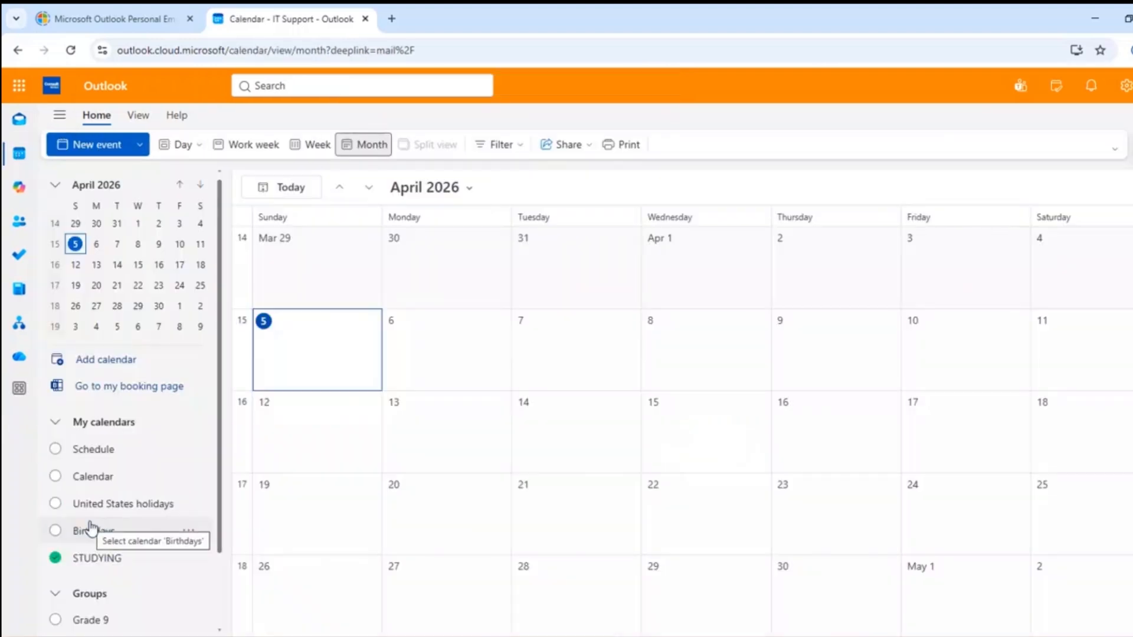
scroll(77, 513, down, 3)
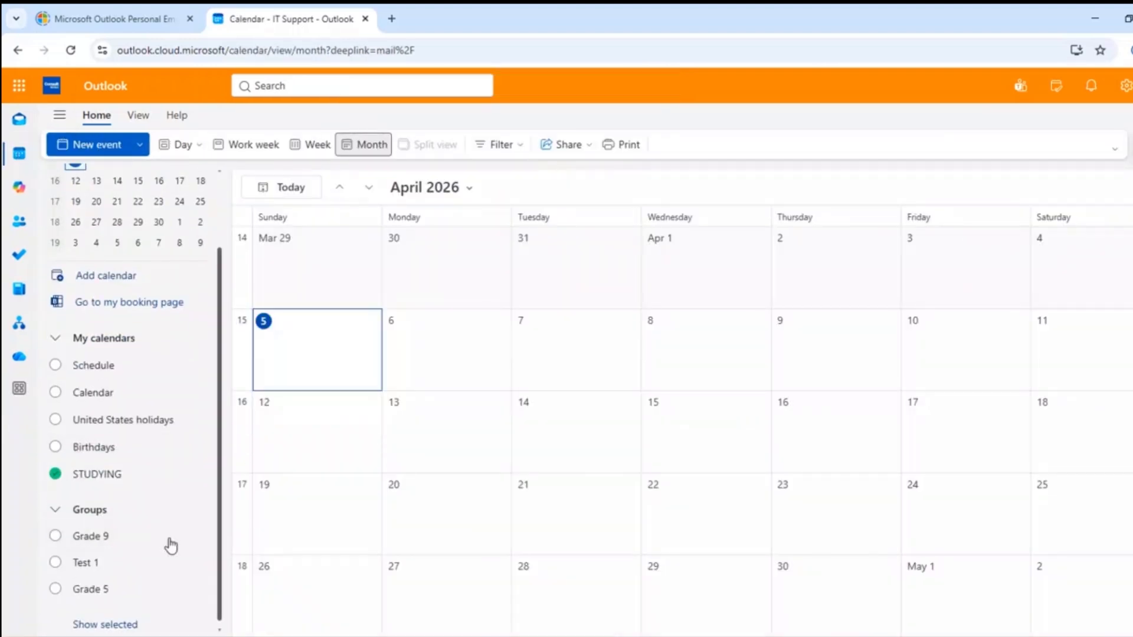
click(55, 537)
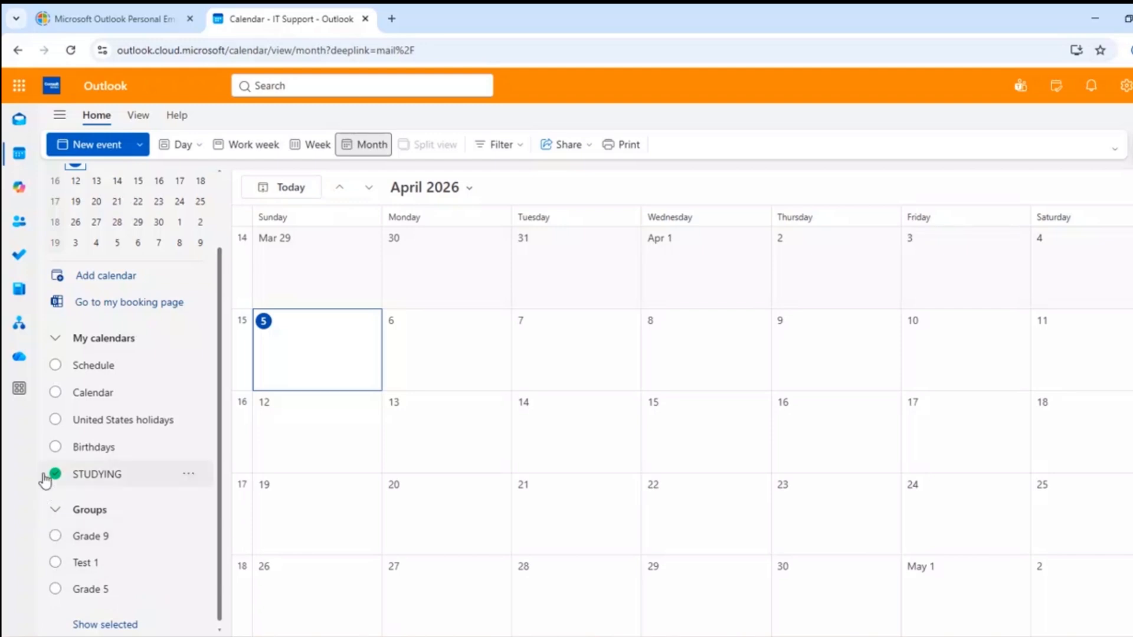
click(54, 473)
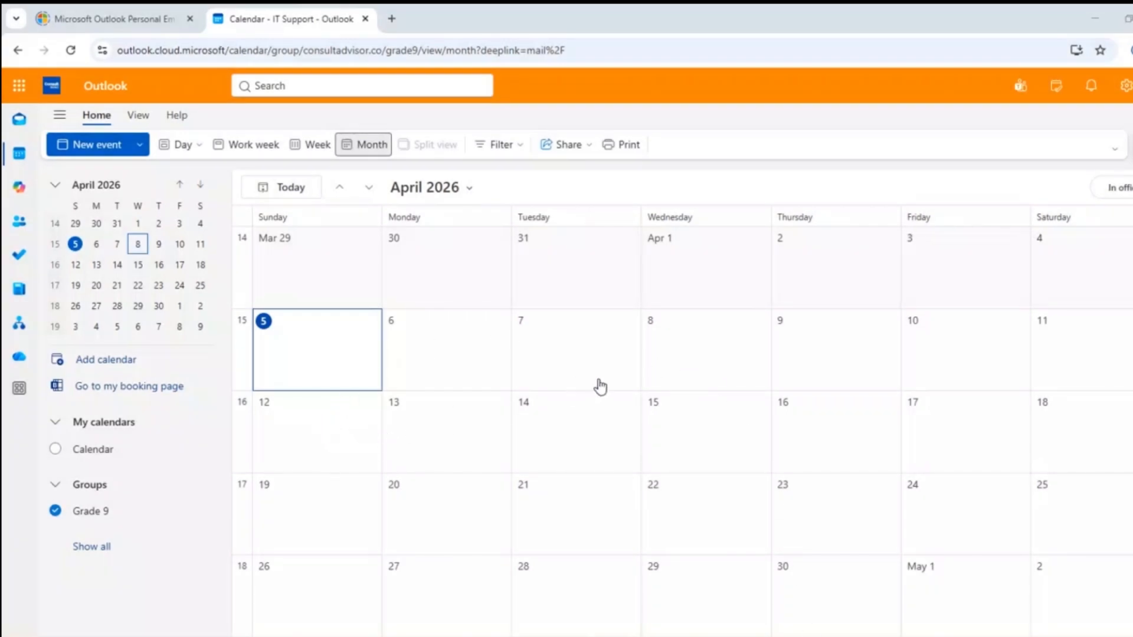
- Create and save an event titled "TEST" on Sunday, April 19, 2026 in the Grade 9 group calendar
click(362, 503)
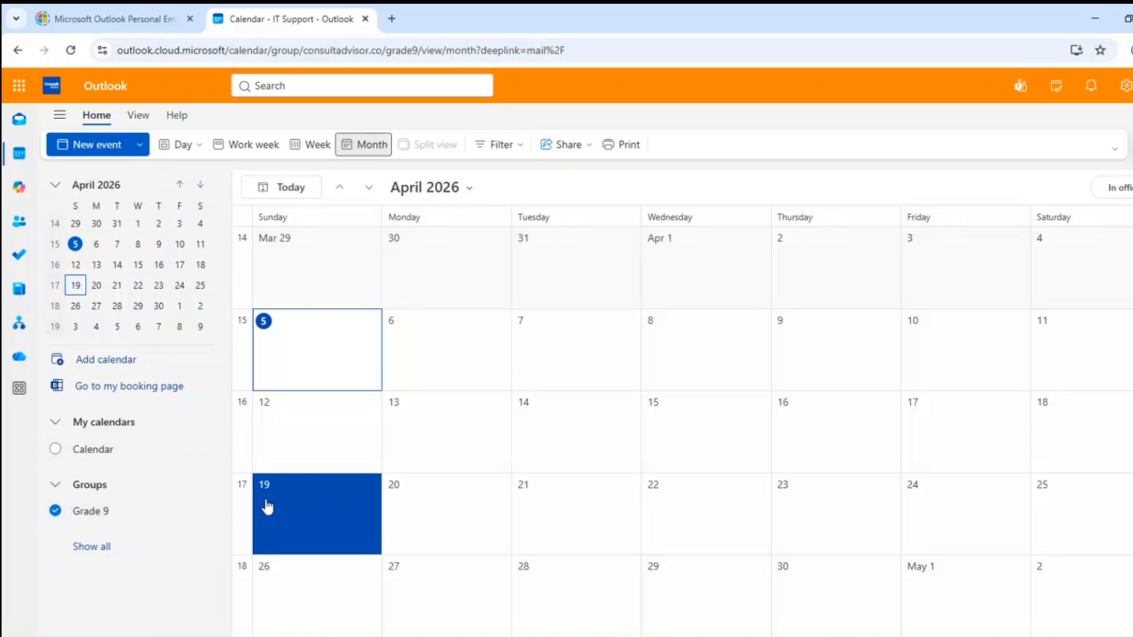
click(89, 153)
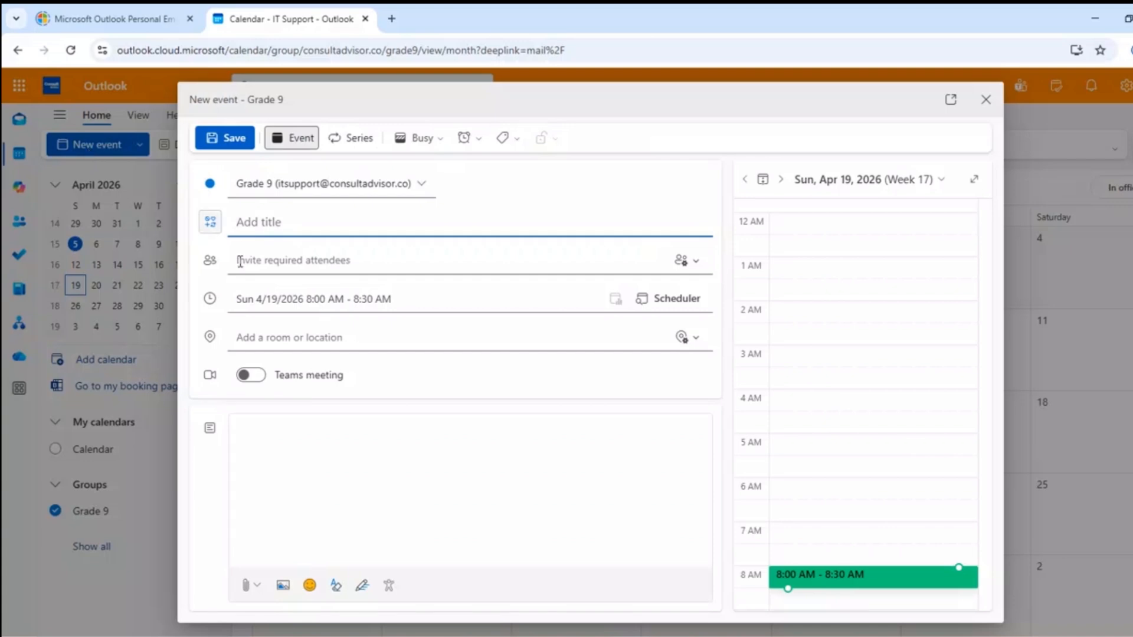
click(298, 215)
text(TEST)
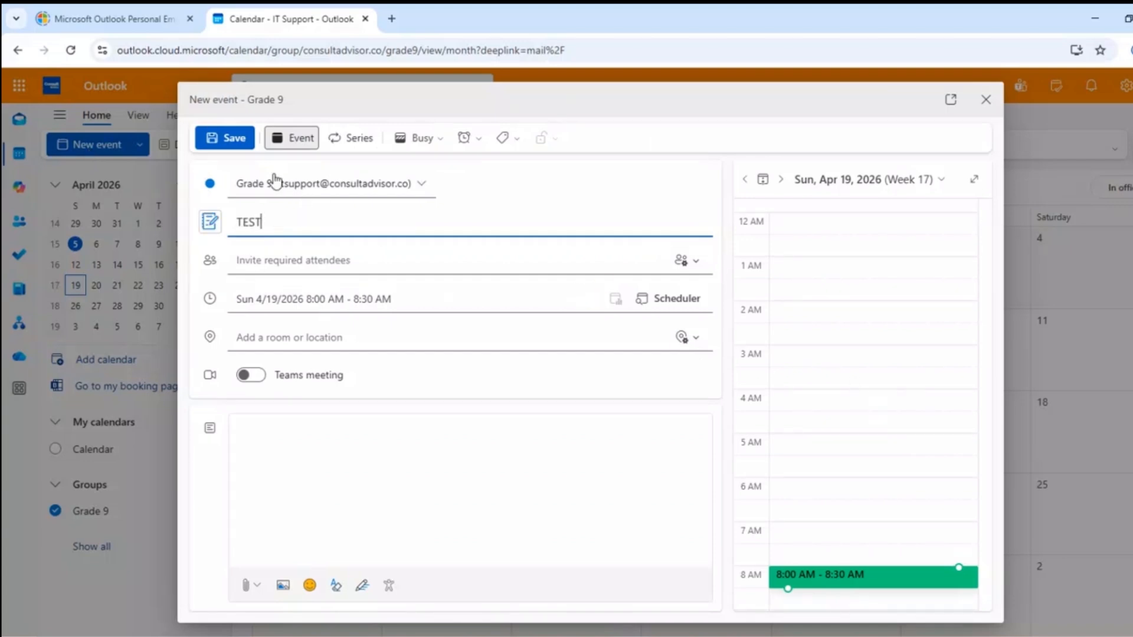
click(221, 138)
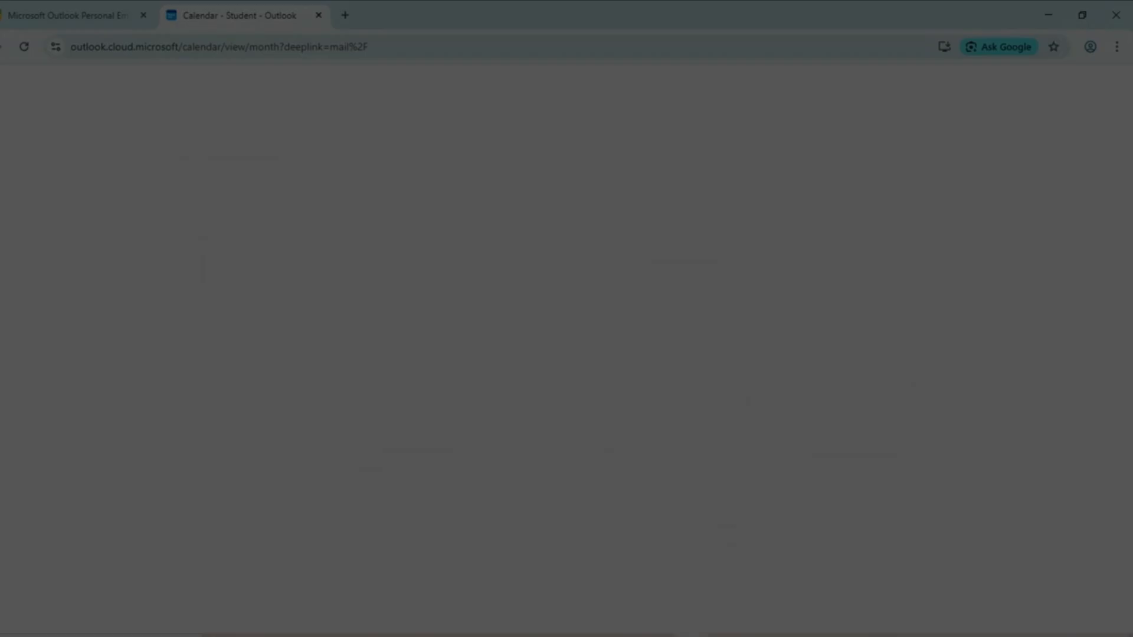